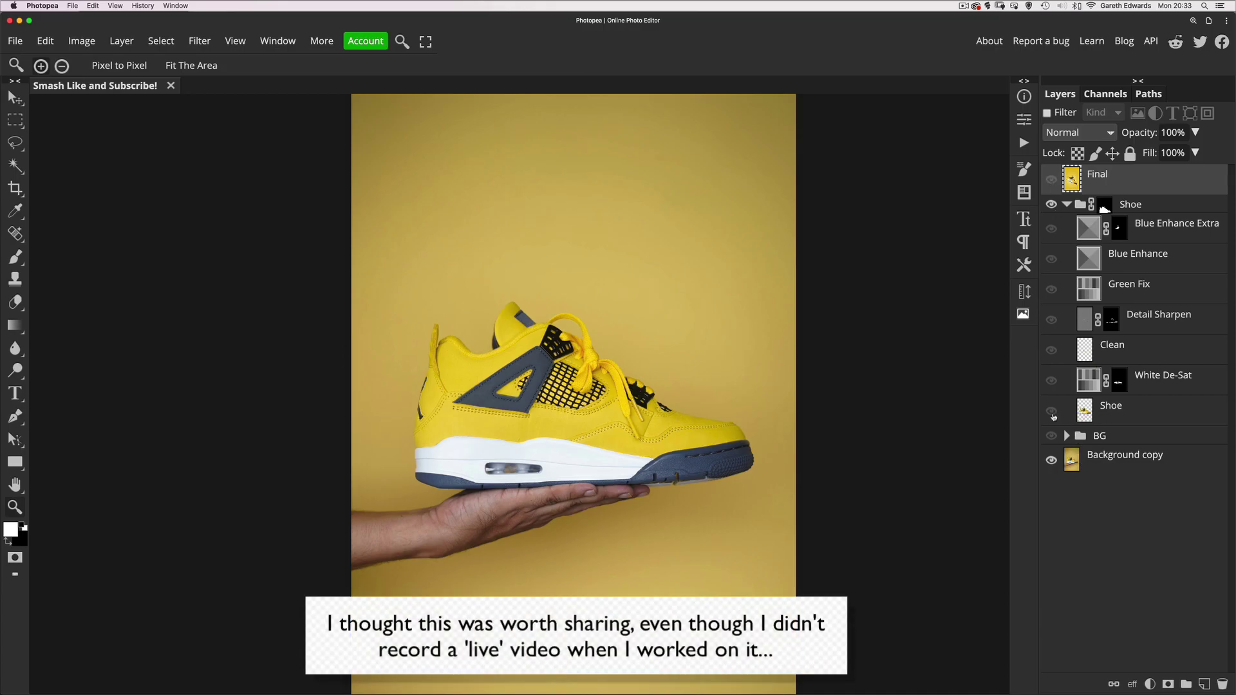
# Isolate the cut-out sneaker by showing the Shoe layer and hiding the Background copy layer.
pyautogui.click(1052, 412)
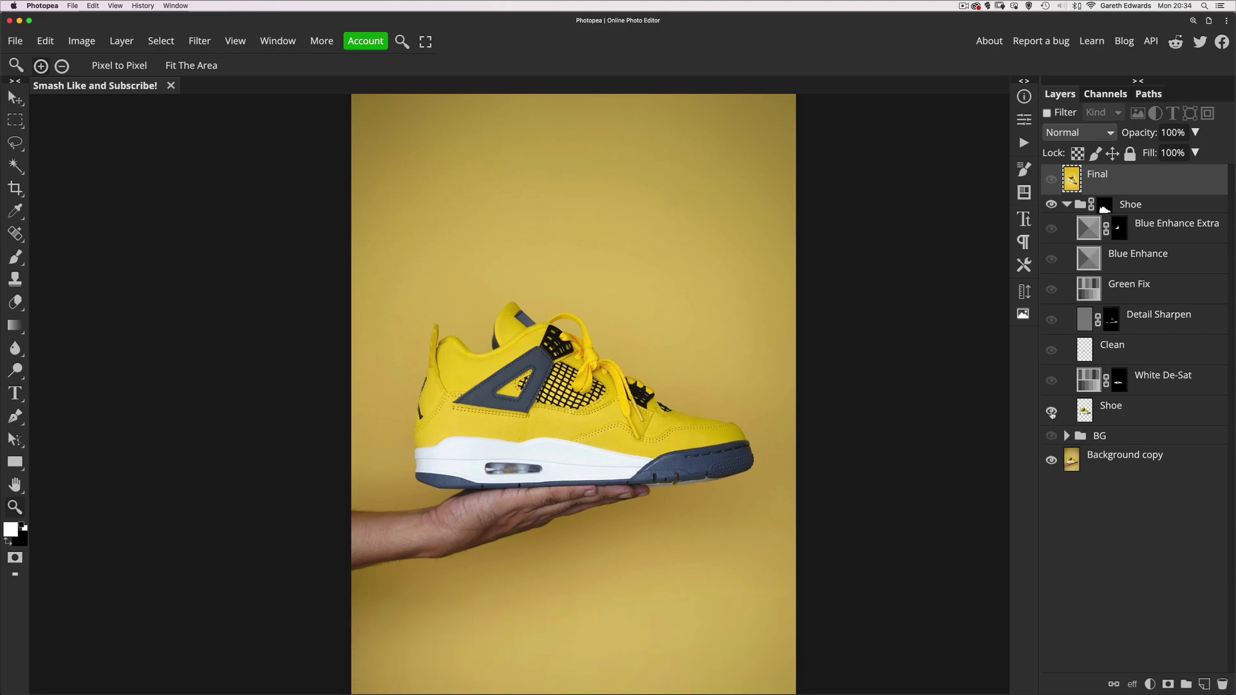
pyautogui.click(1051, 461)
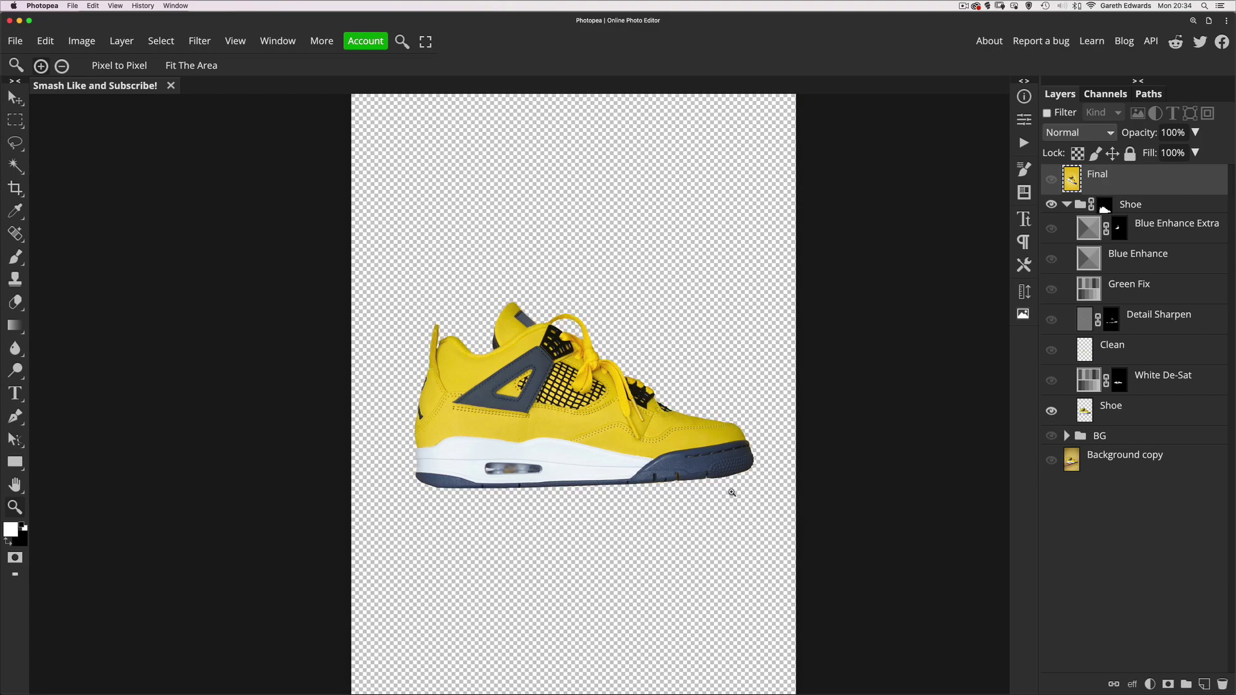
pyautogui.click(630, 493)
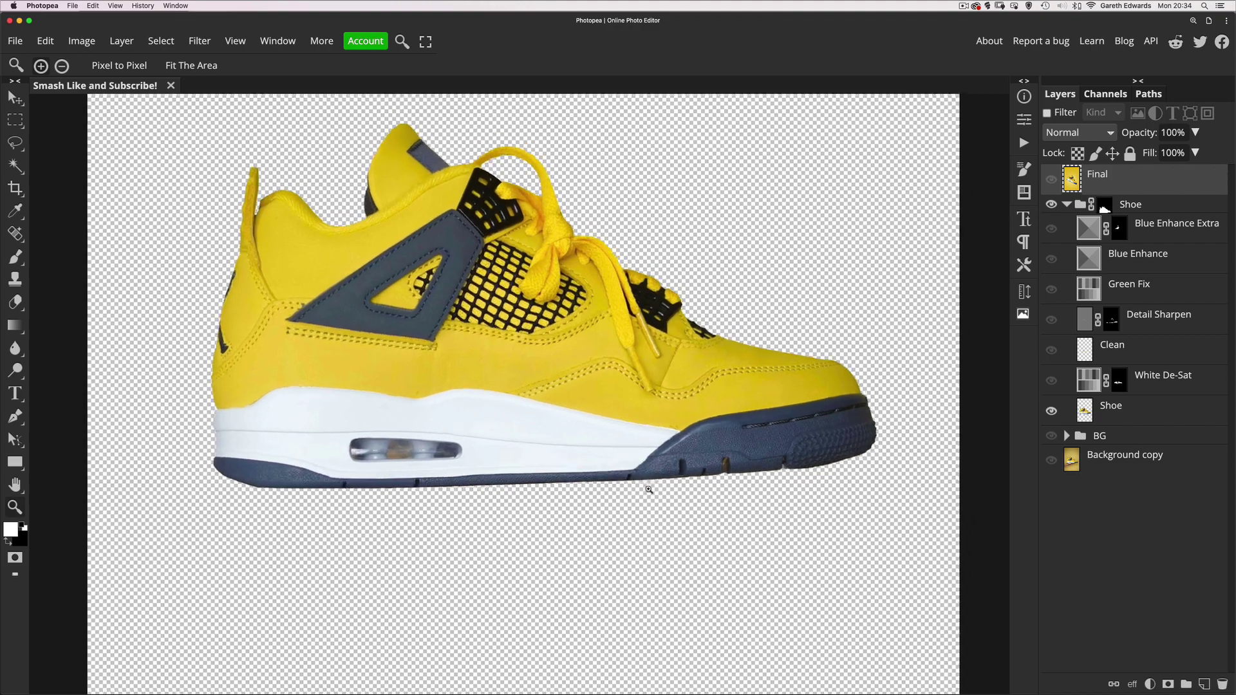
pyautogui.scroll(2, 602, 406)
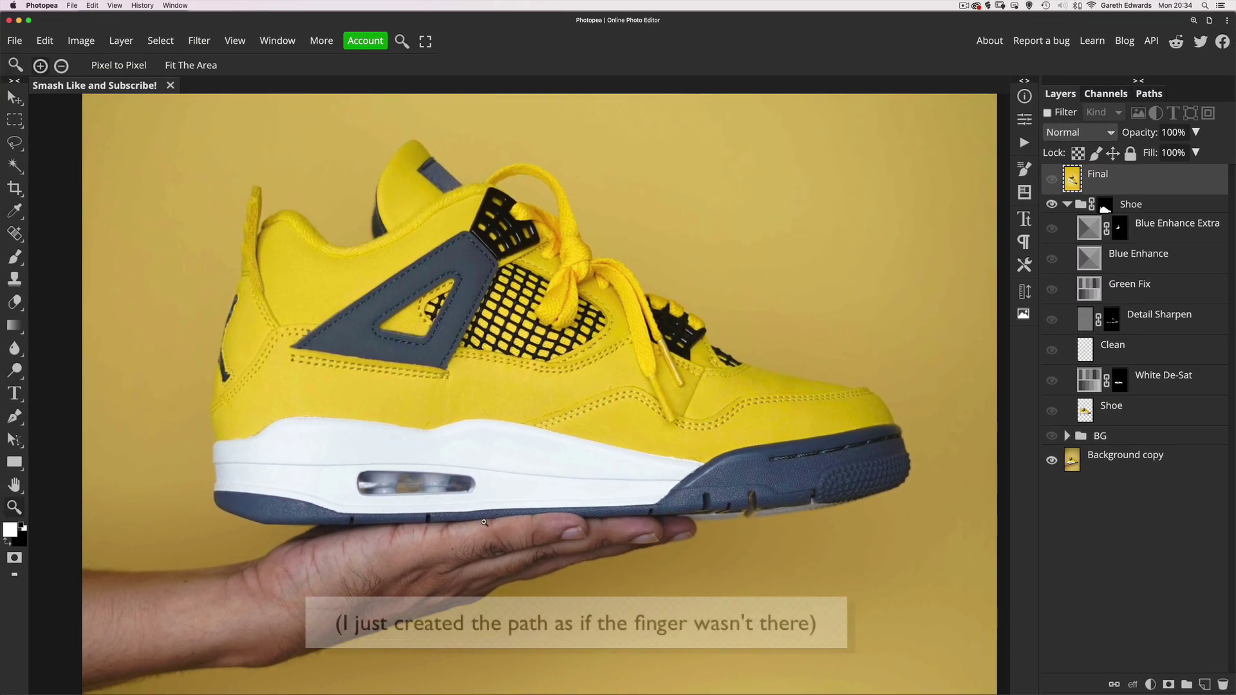
pyautogui.click(1053, 411)
pyautogui.click(1053, 461)
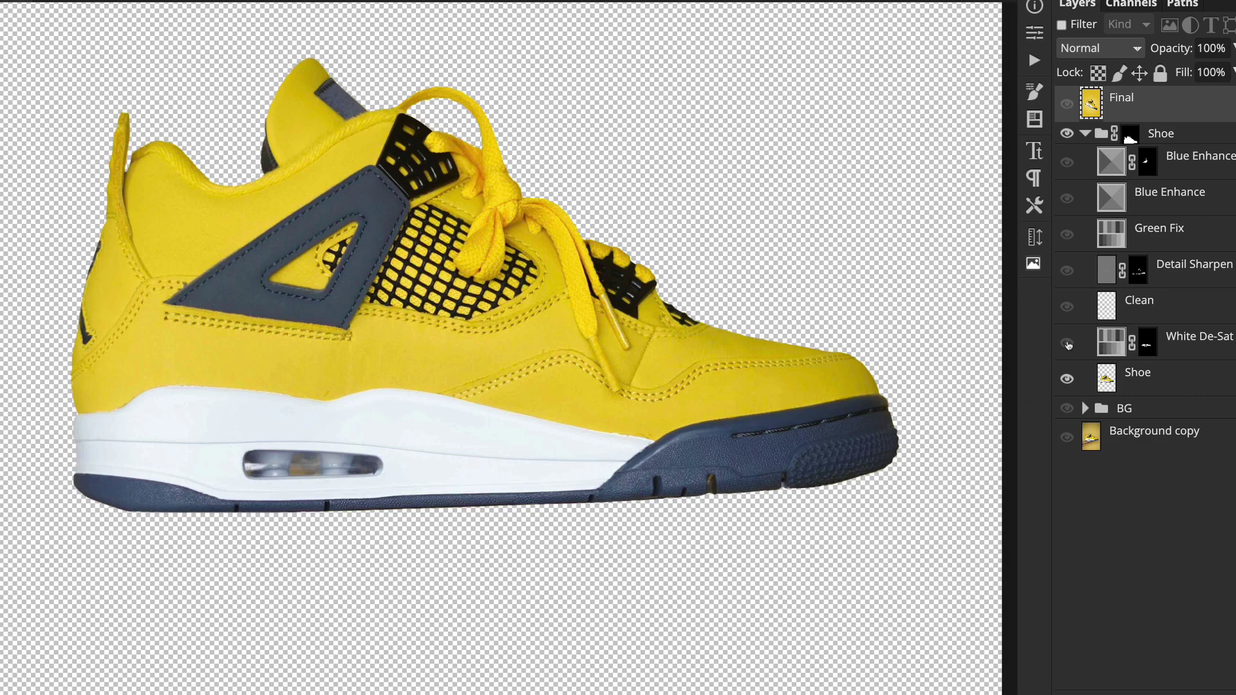
# Turn on the White De-Sat adjustment, checking its mask and its effect on the white midsole.
pyautogui.click(1068, 346)
pyautogui.keyDown('alt'); pyautogui.click(1148, 346); pyautogui.keyUp('alt')
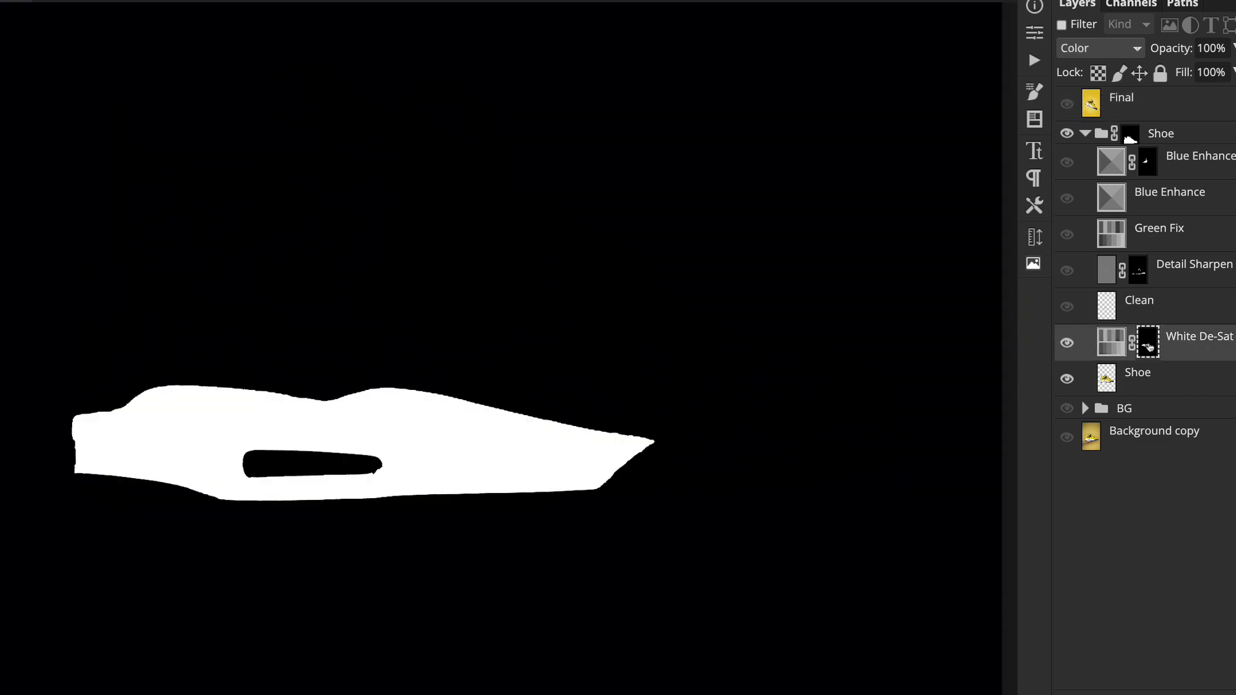
pyautogui.keyDown('alt'); pyautogui.click(1148, 346); pyautogui.keyUp('alt')
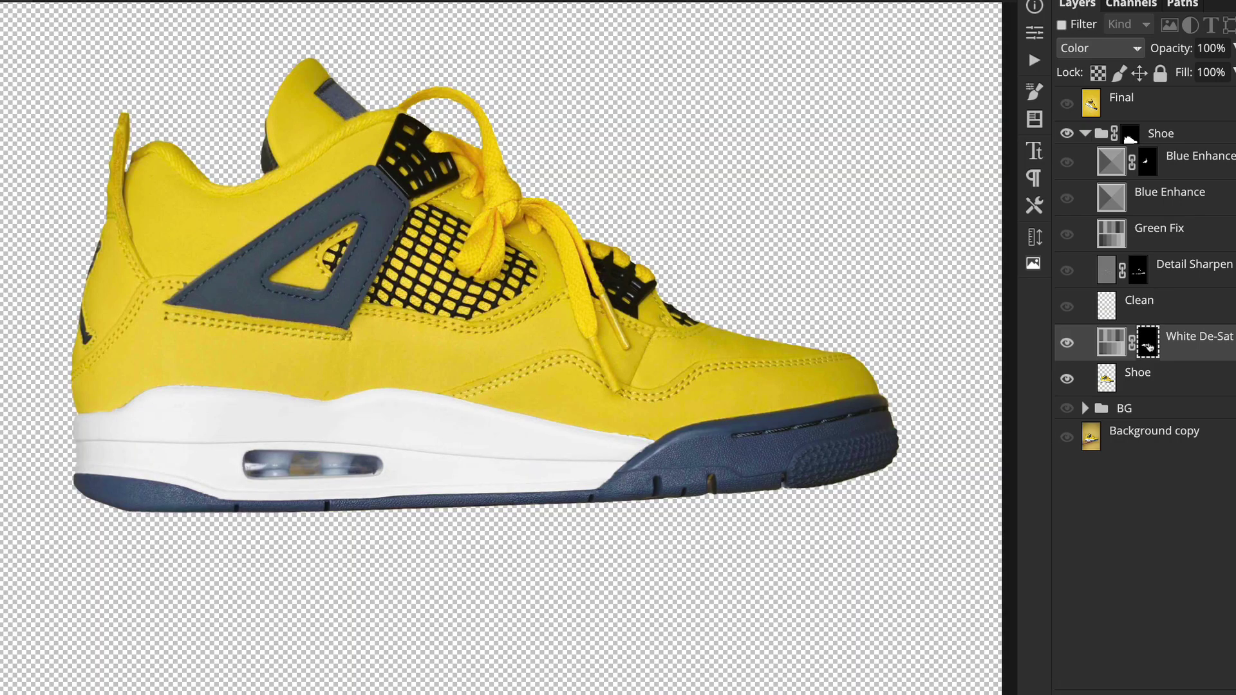
pyautogui.click(1067, 346)
pyautogui.click(1068, 346)
# Set the White De-Sat adjustment's saturation to -95 and close its settings.
pyautogui.doubleClick(1111, 342)
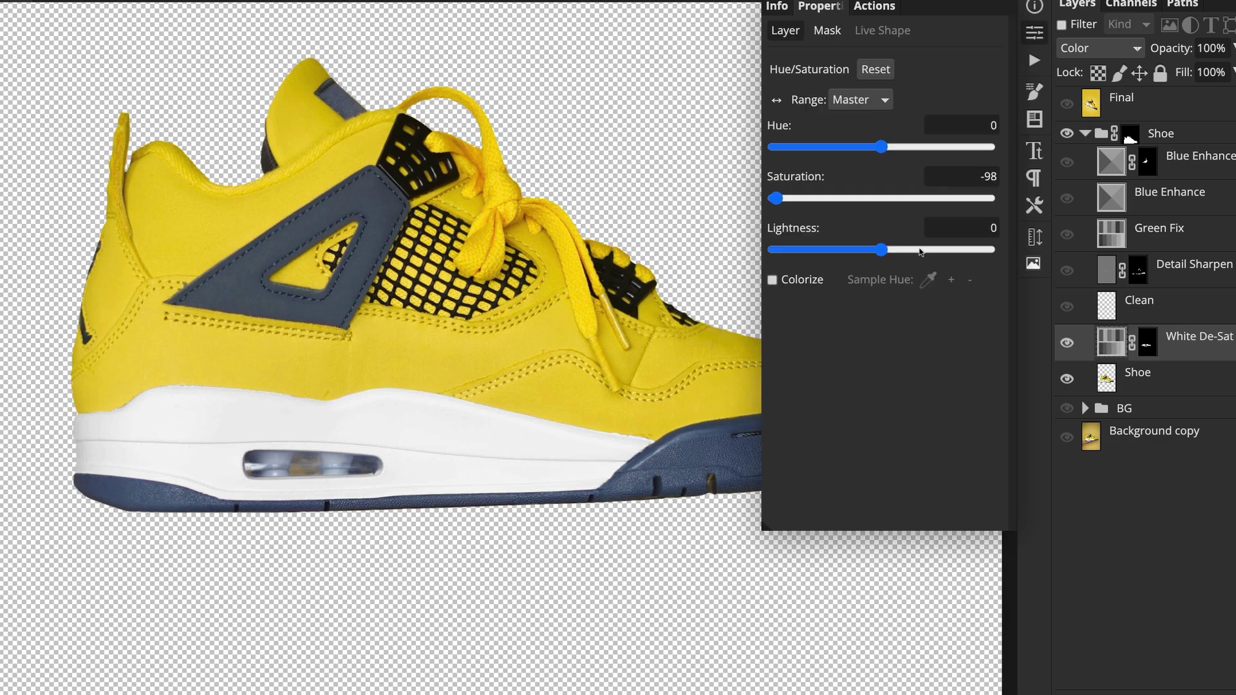
pyautogui.moveTo(776, 201); pyautogui.dragTo(780, 202)
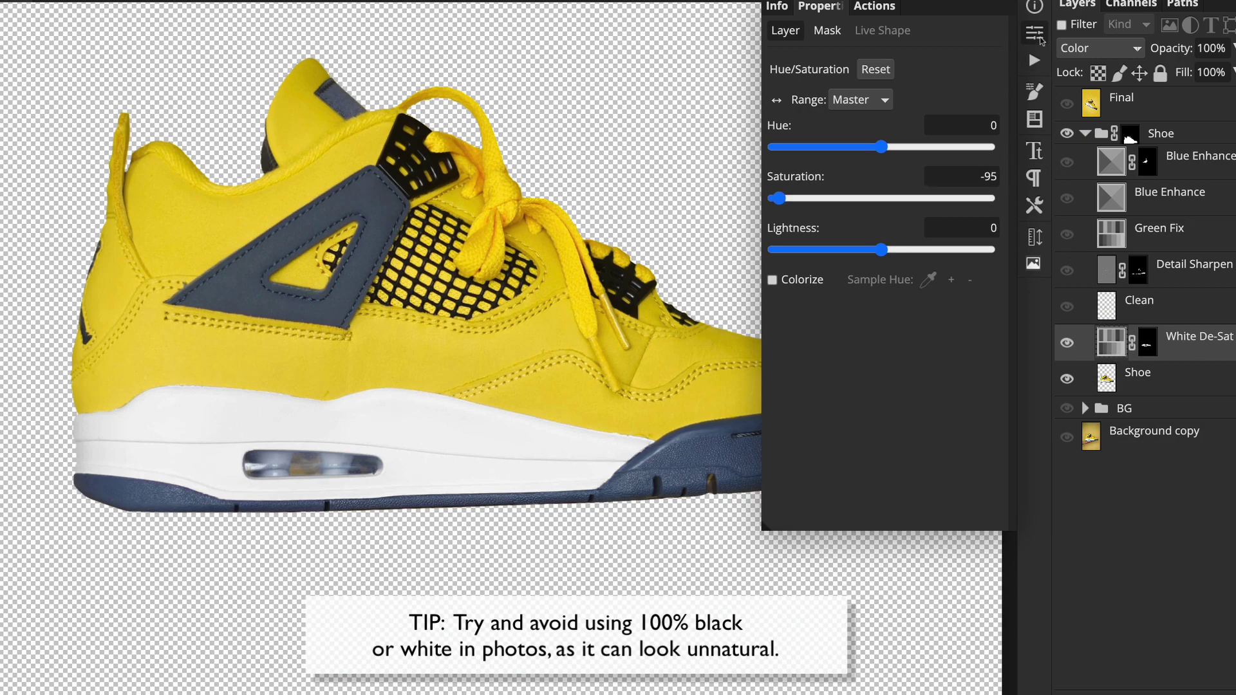
pyautogui.click(1031, 281)
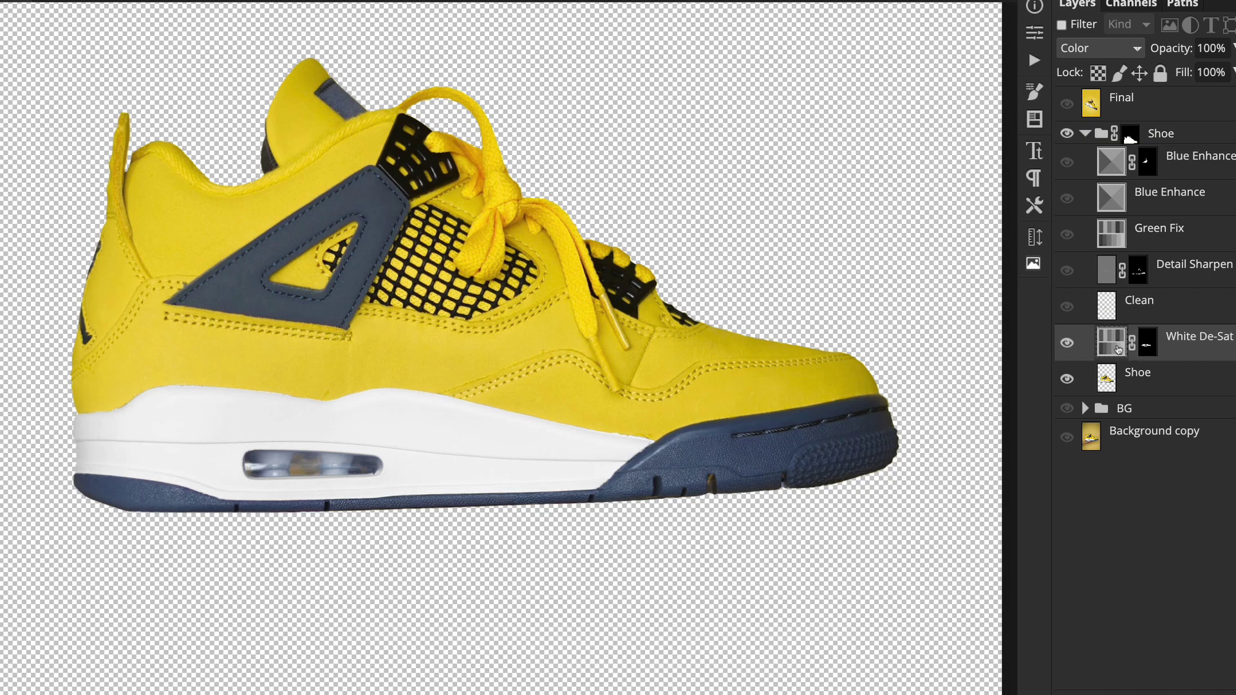
# Turn on the Clean layer and compare the shoe with and without it.
pyautogui.click(376, 403)
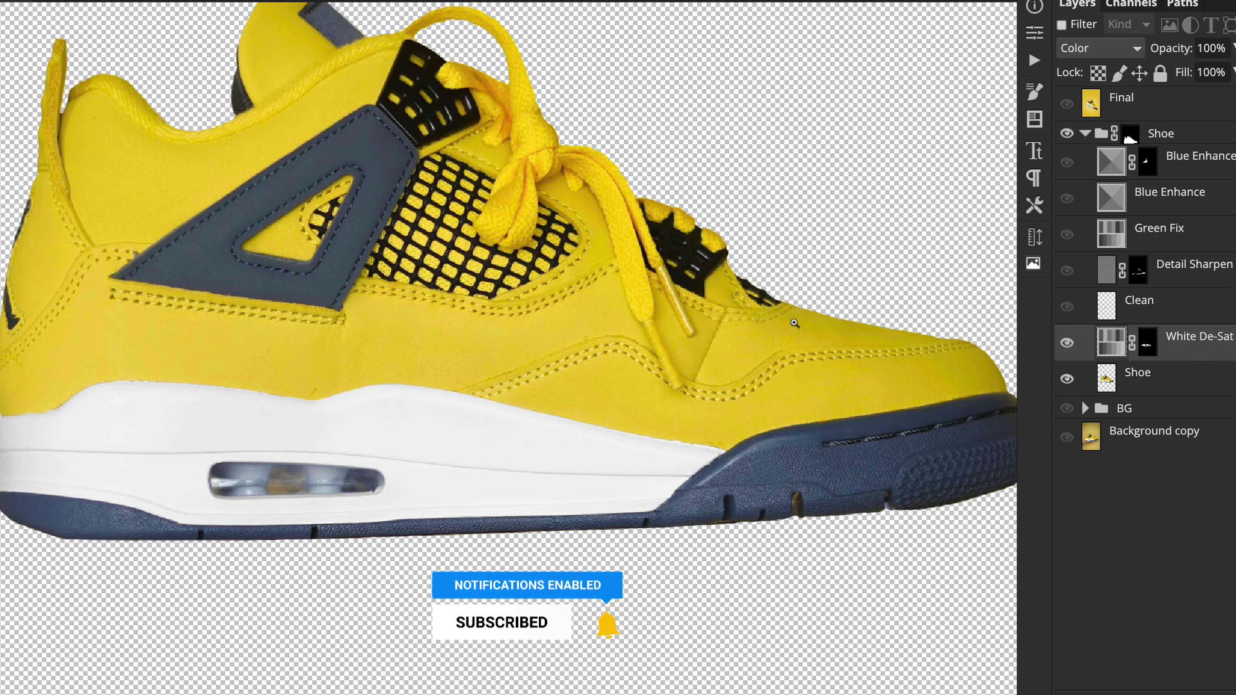
pyautogui.click(1067, 309)
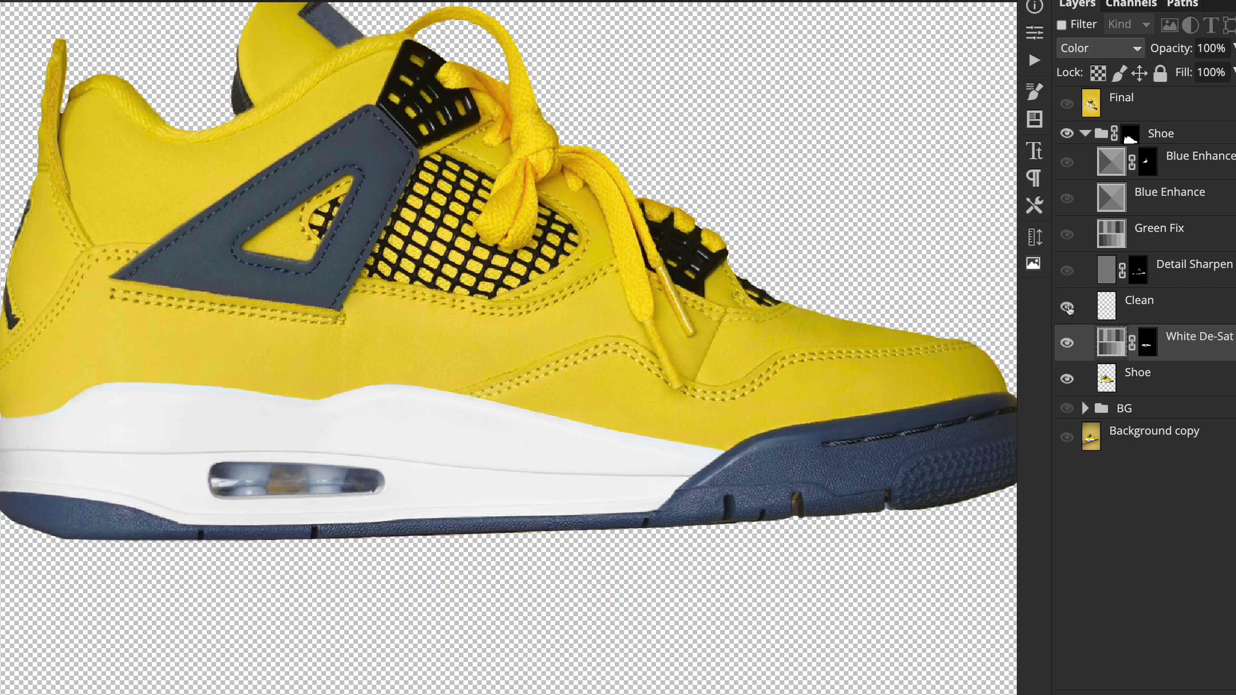
pyautogui.click(1067, 308)
pyautogui.click(1067, 308)
pyautogui.click(1067, 307)
pyautogui.click(1067, 308)
# Select the Detail Sharpen layer and turn it on.
pyautogui.scroll(-2, 741, 424)
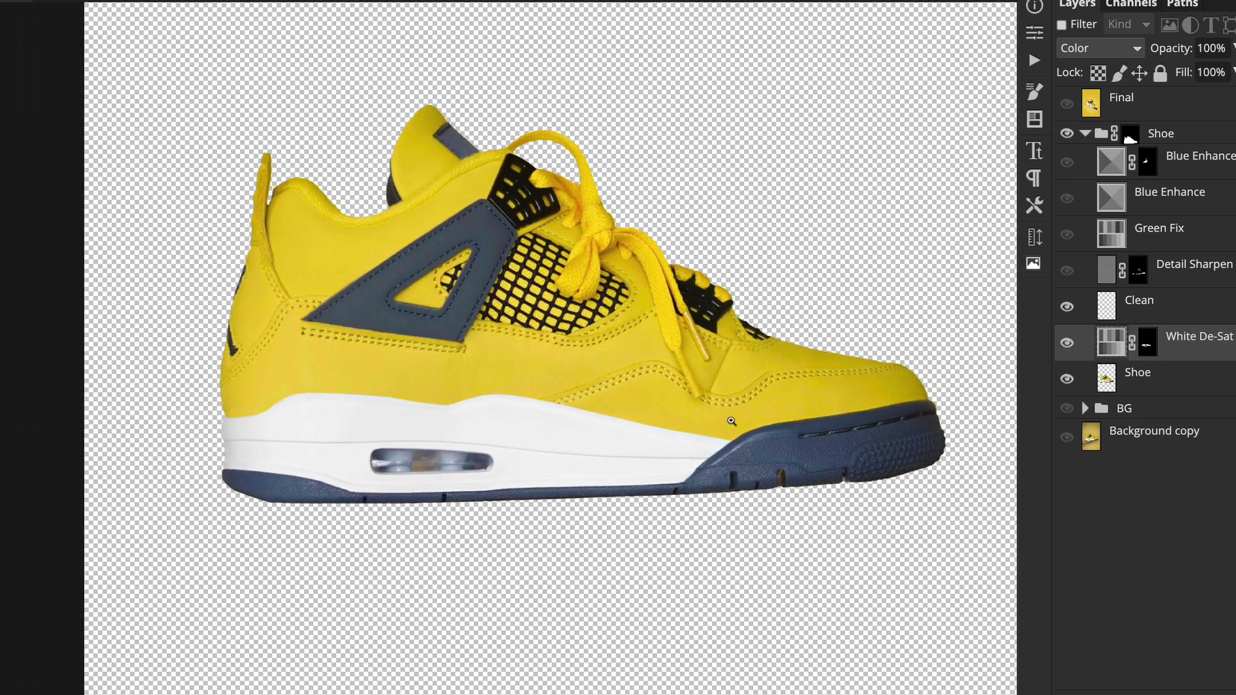
pyautogui.moveTo(849, 392); pyautogui.dragTo(804, 397)
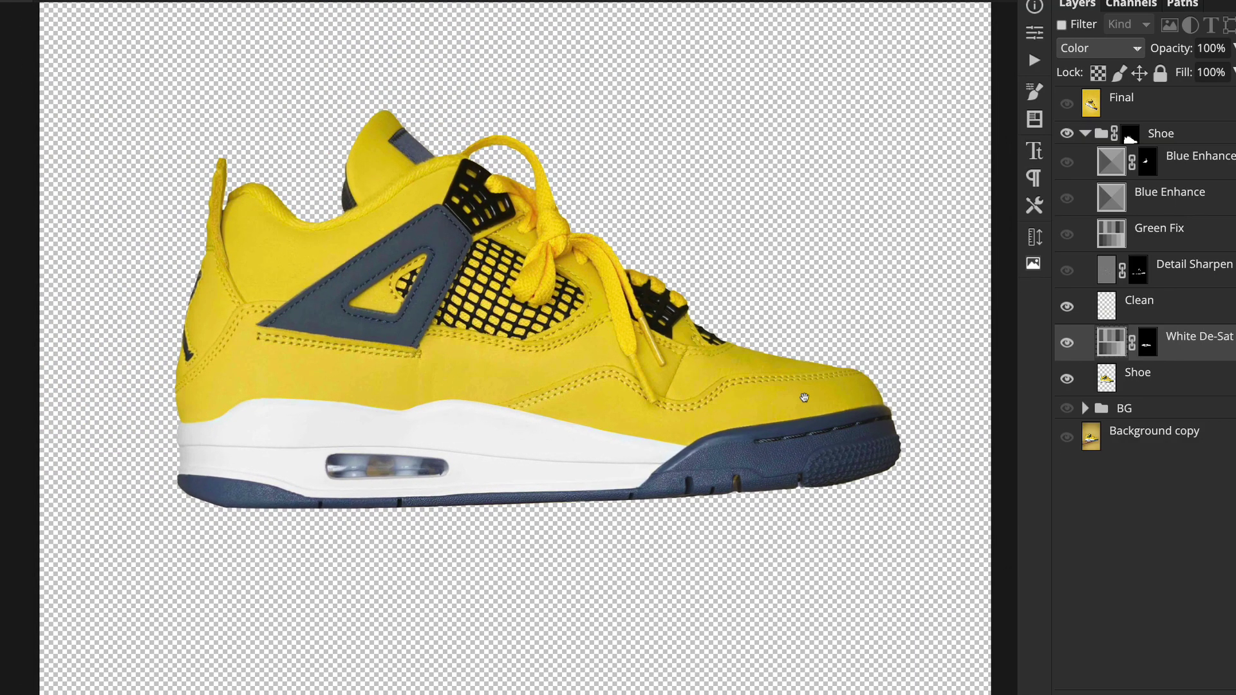
pyautogui.scroll(2, 507, 430)
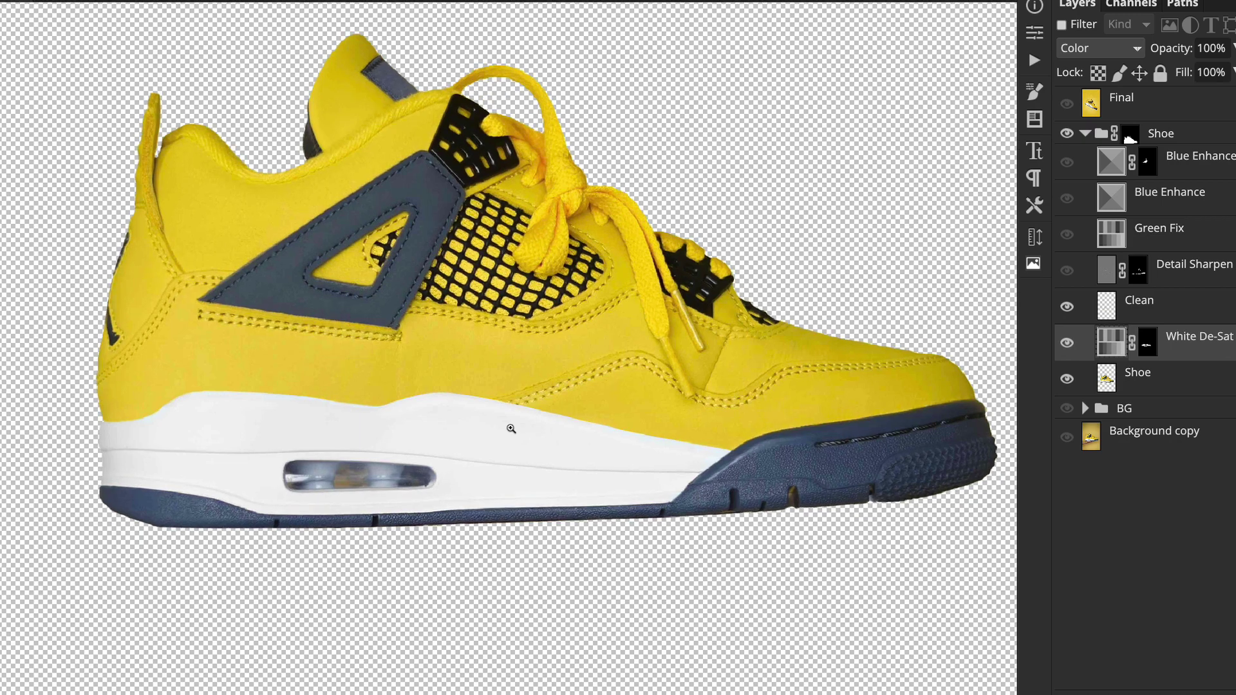
pyautogui.moveTo(686, 326); pyautogui.dragTo(648, 346)
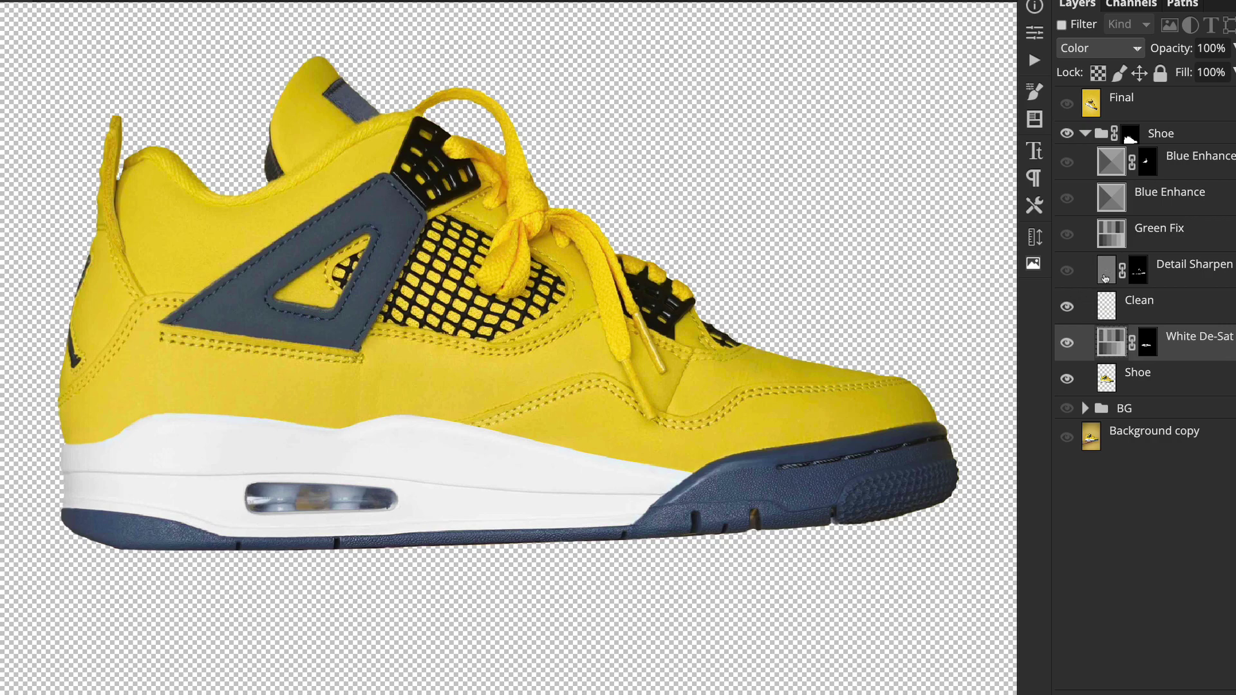
pyautogui.click(1105, 278)
pyautogui.click(1069, 275)
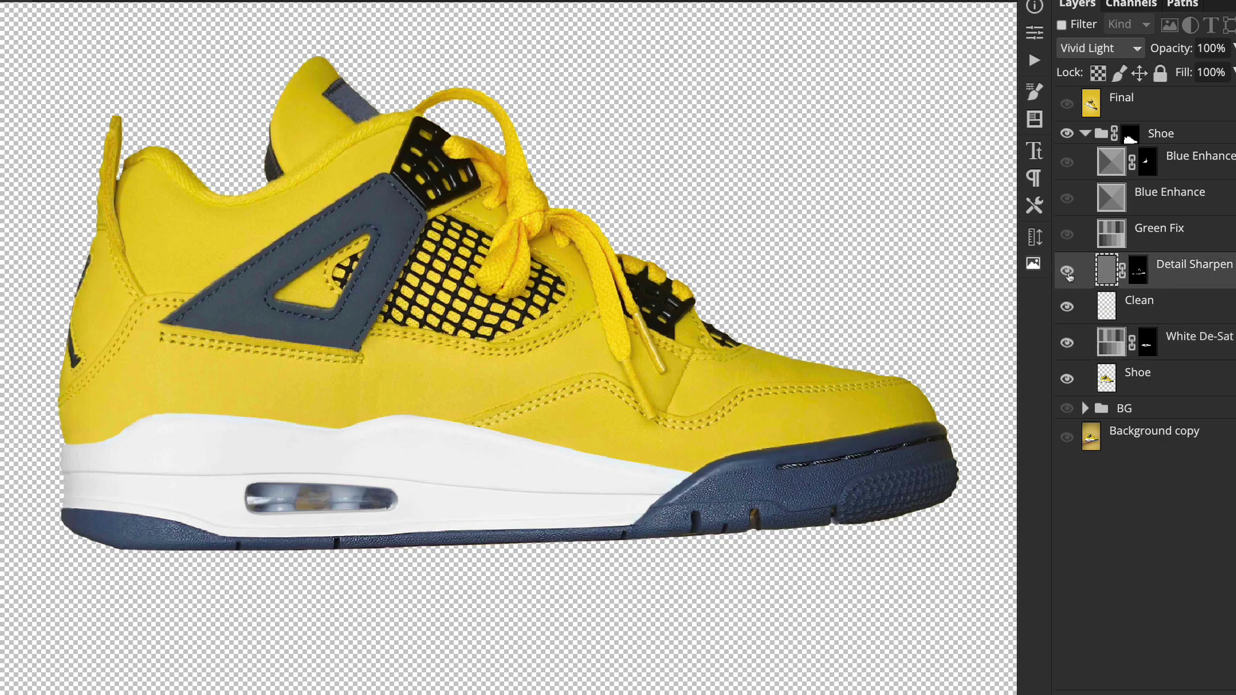
# Compare the blue sole texture around the toe with Detail Sharpen off and on.
pyautogui.scroll(4, 885, 487)
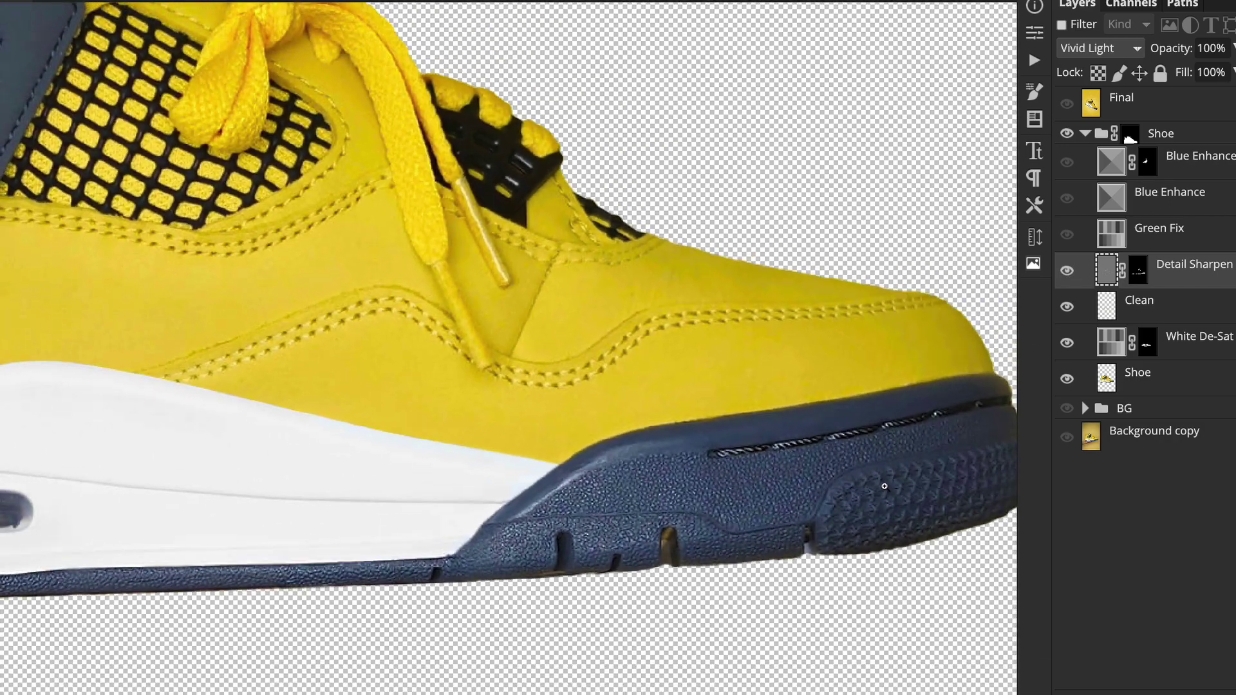
pyautogui.scroll(-1, 884, 487)
pyautogui.scroll(1, 885, 476)
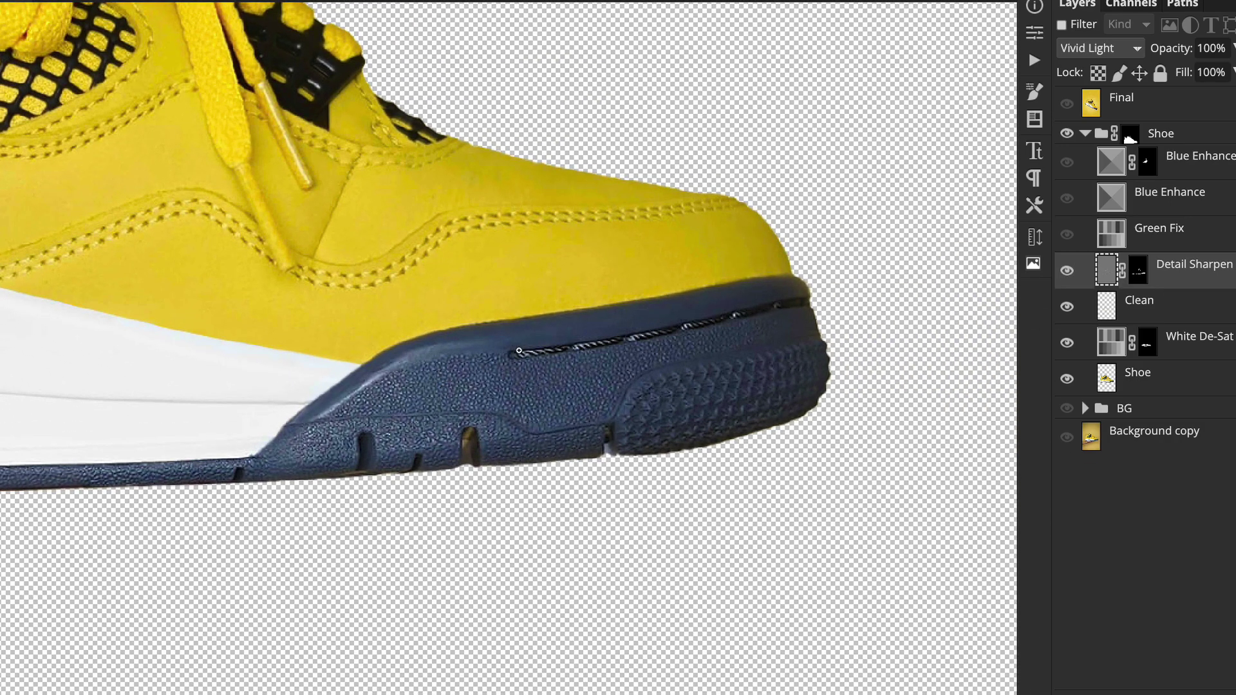
pyautogui.click(1067, 275)
pyautogui.click(1067, 276)
pyautogui.click(1067, 275)
pyautogui.click(1067, 276)
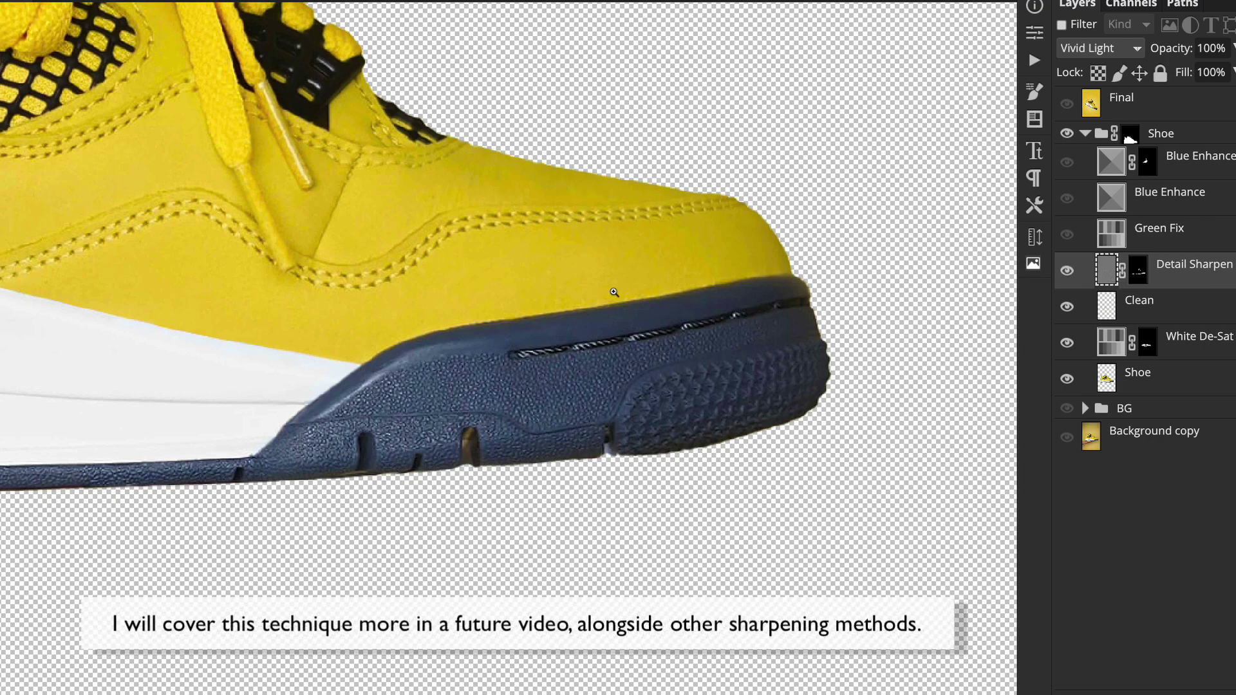
# Compare the lower sole around the heel and air window with Detail Sharpen off and on.
pyautogui.scroll(-2, 614, 292)
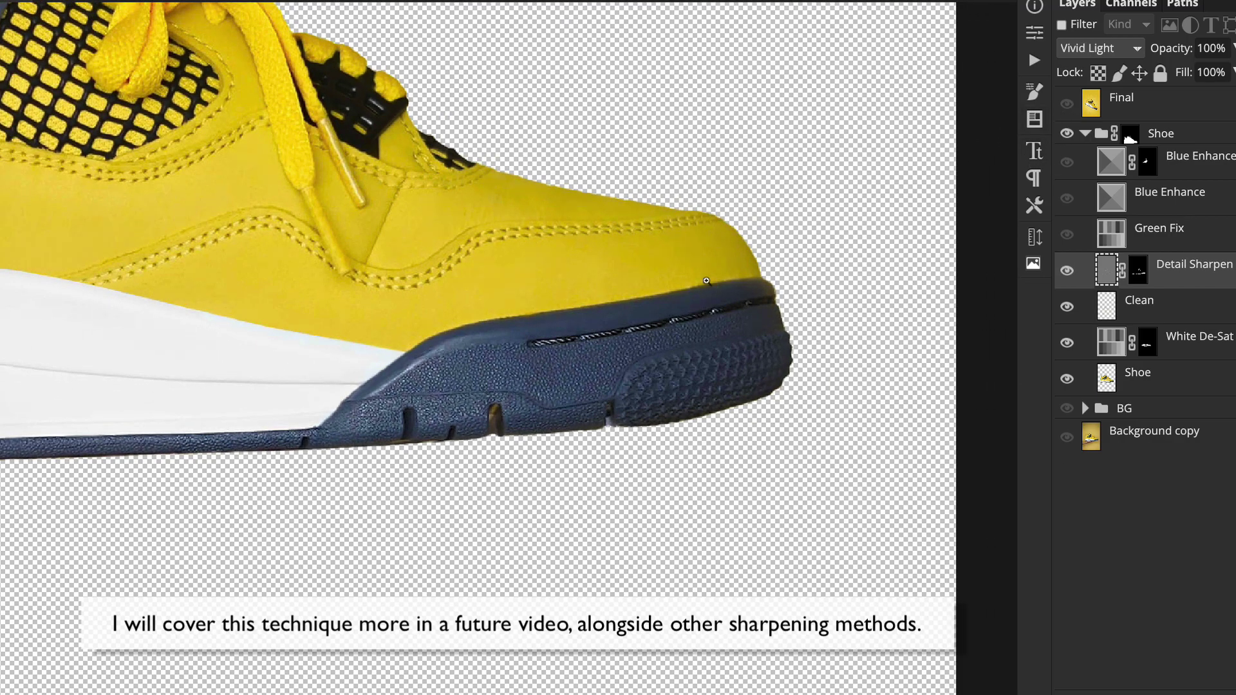
pyautogui.scroll(-3, 622, 322)
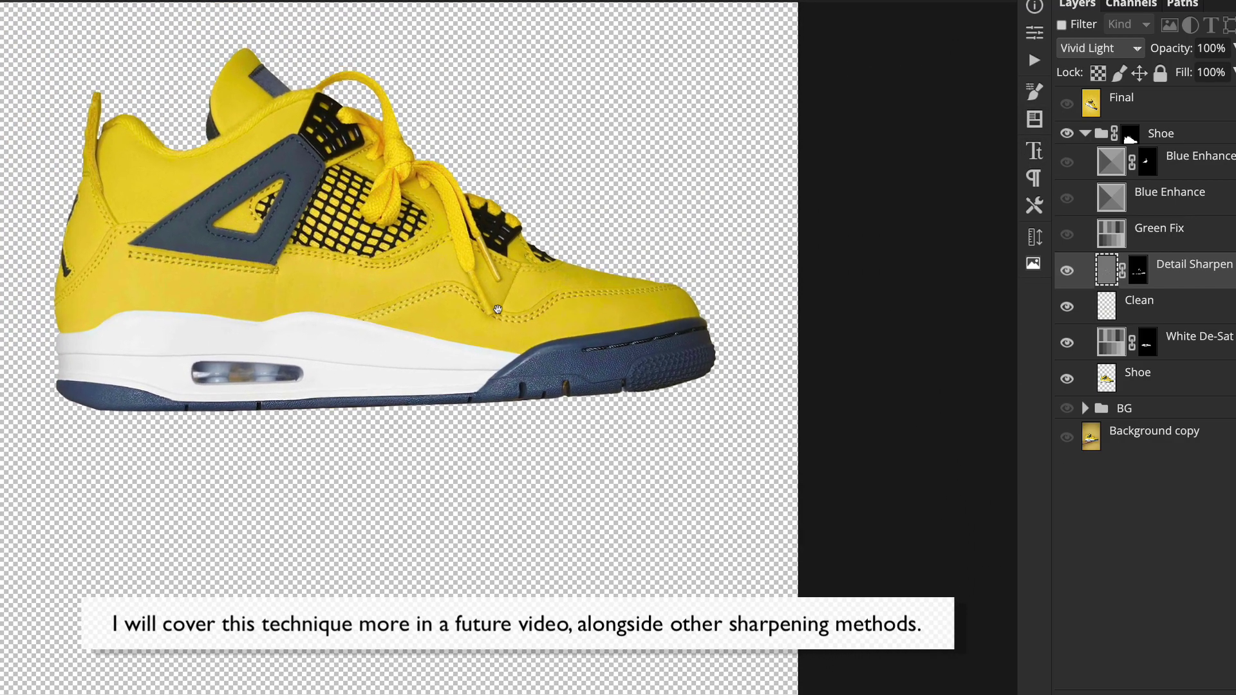
pyautogui.scroll(4, 493, 304)
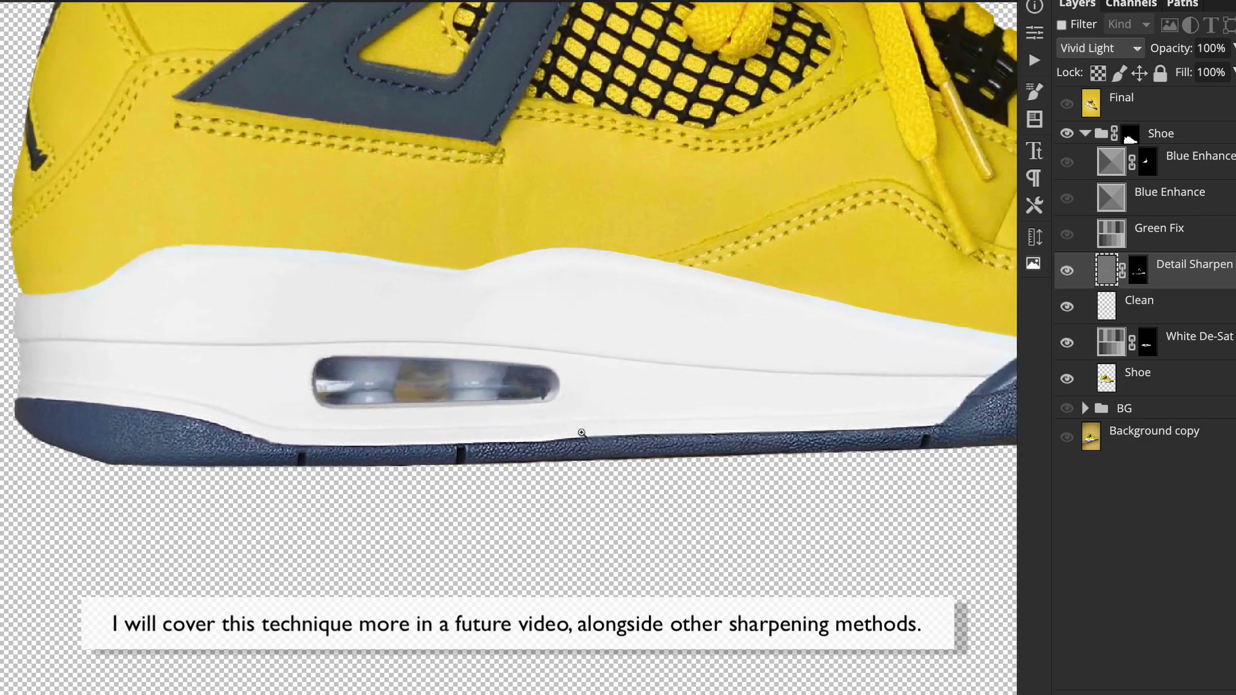
pyautogui.click(1066, 270)
pyautogui.click(1066, 270)
# Turn on the Green Fix adjustment and open its Hue/Saturation settings.
pyautogui.scroll(-5, 848, 310)
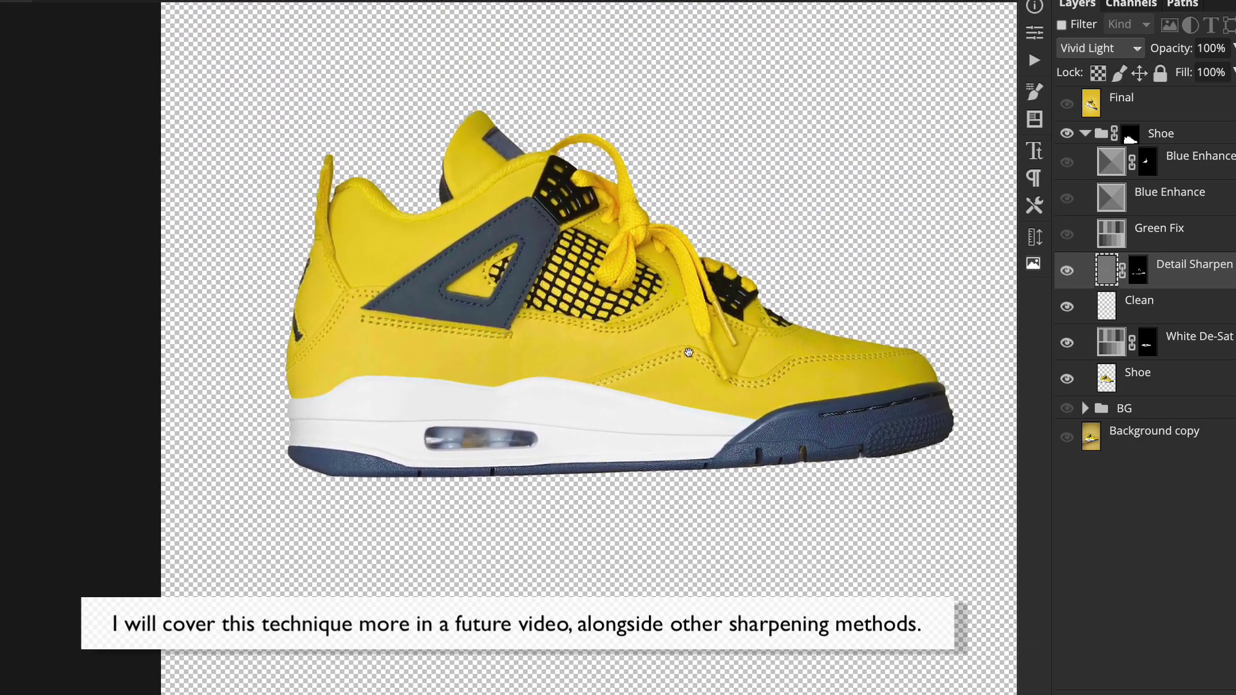
pyautogui.moveTo(688, 352); pyautogui.dragTo(656, 356)
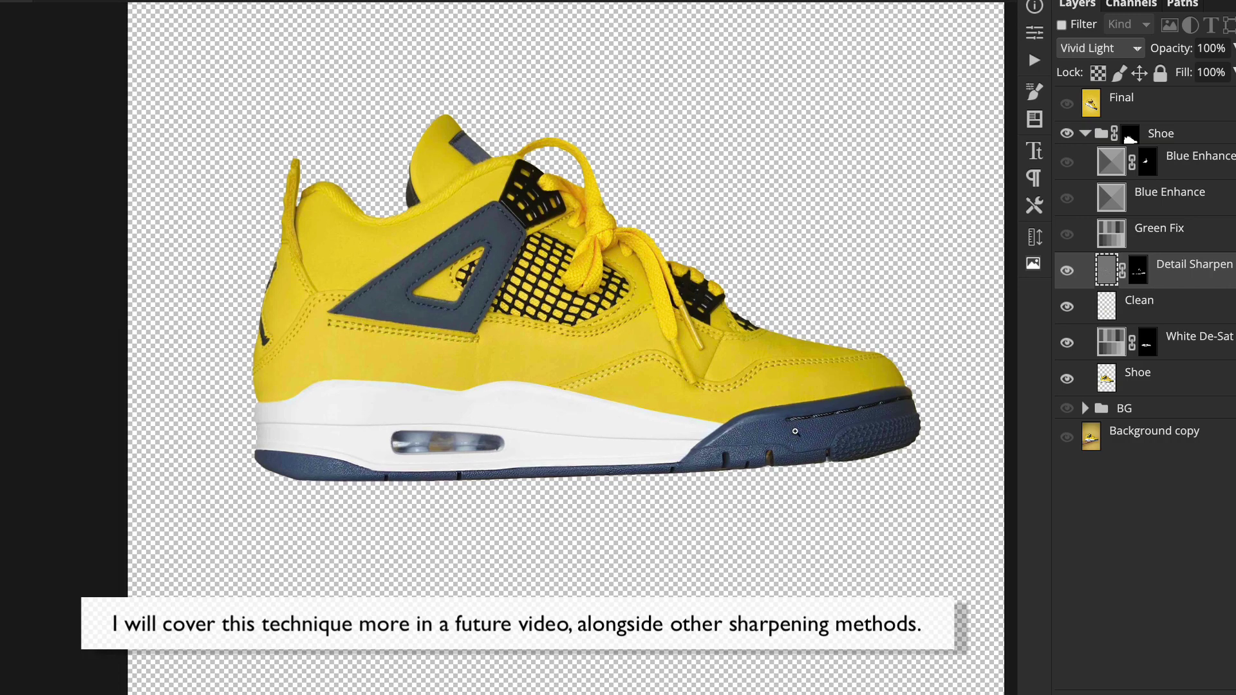
pyautogui.scroll(1, 790, 404)
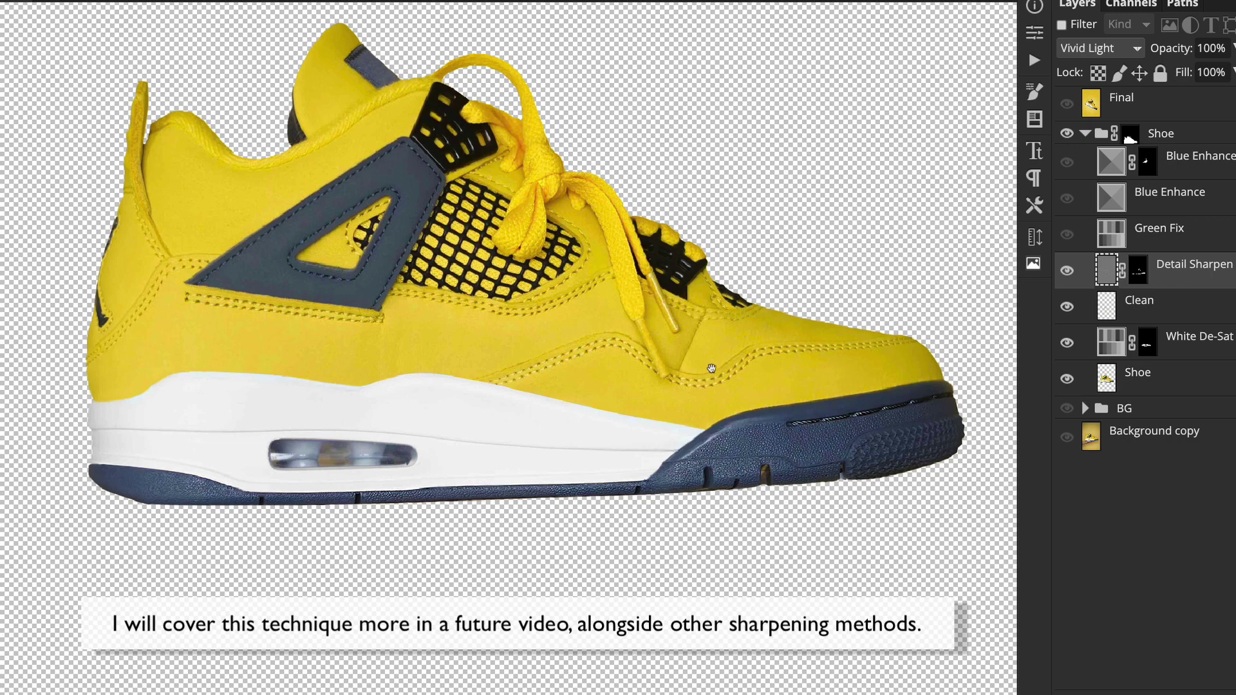
pyautogui.scroll(2, 711, 380)
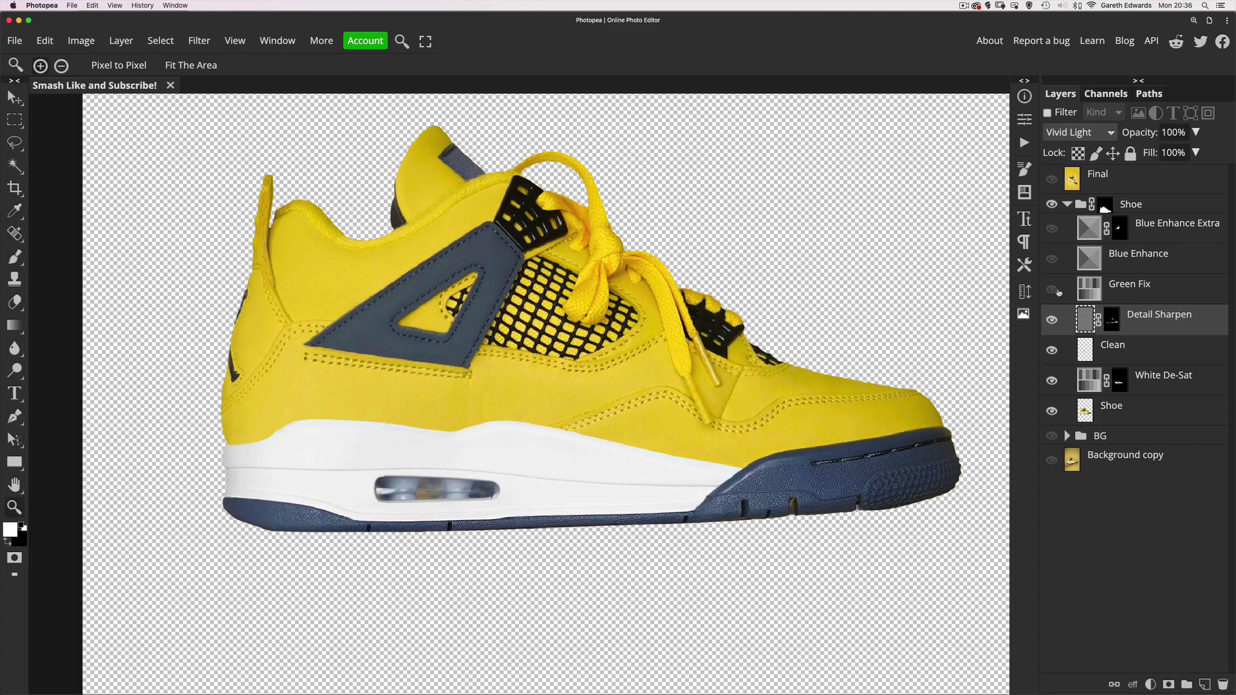
pyautogui.click(1053, 290)
pyautogui.doubleClick(1087, 291)
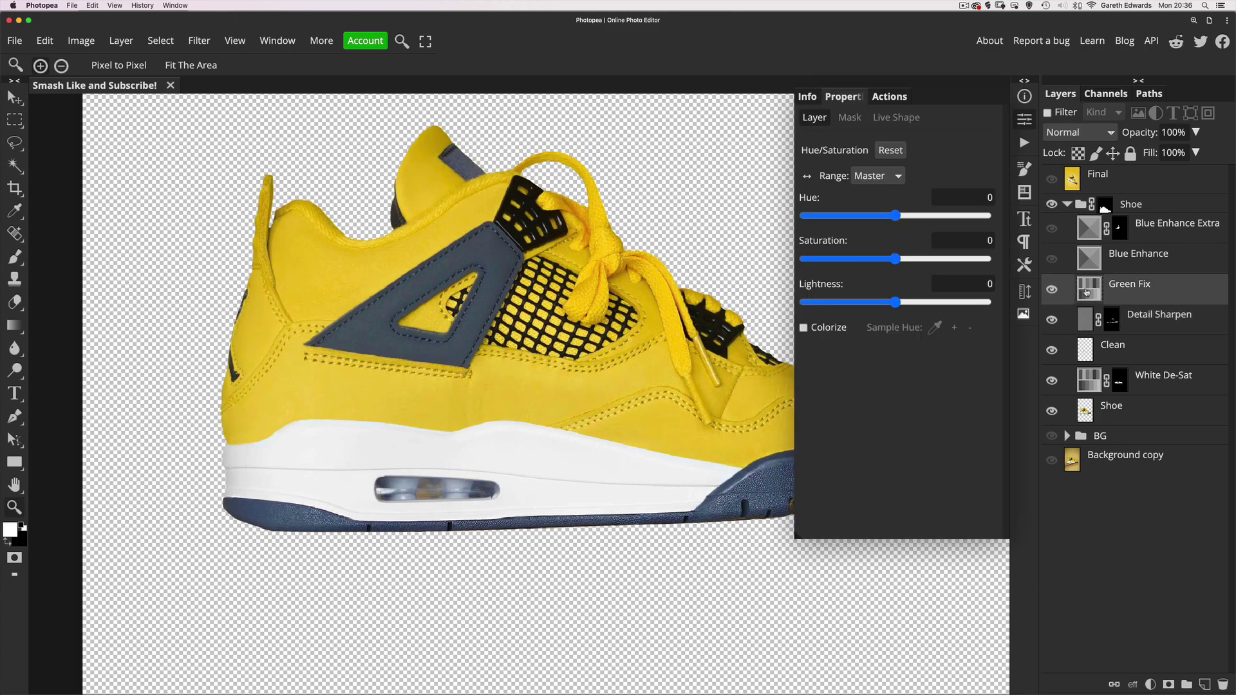
# Compare the colour of the whole shoe with Green Fix off and on.
pyautogui.moveTo(666, 276); pyautogui.dragTo(496, 275)
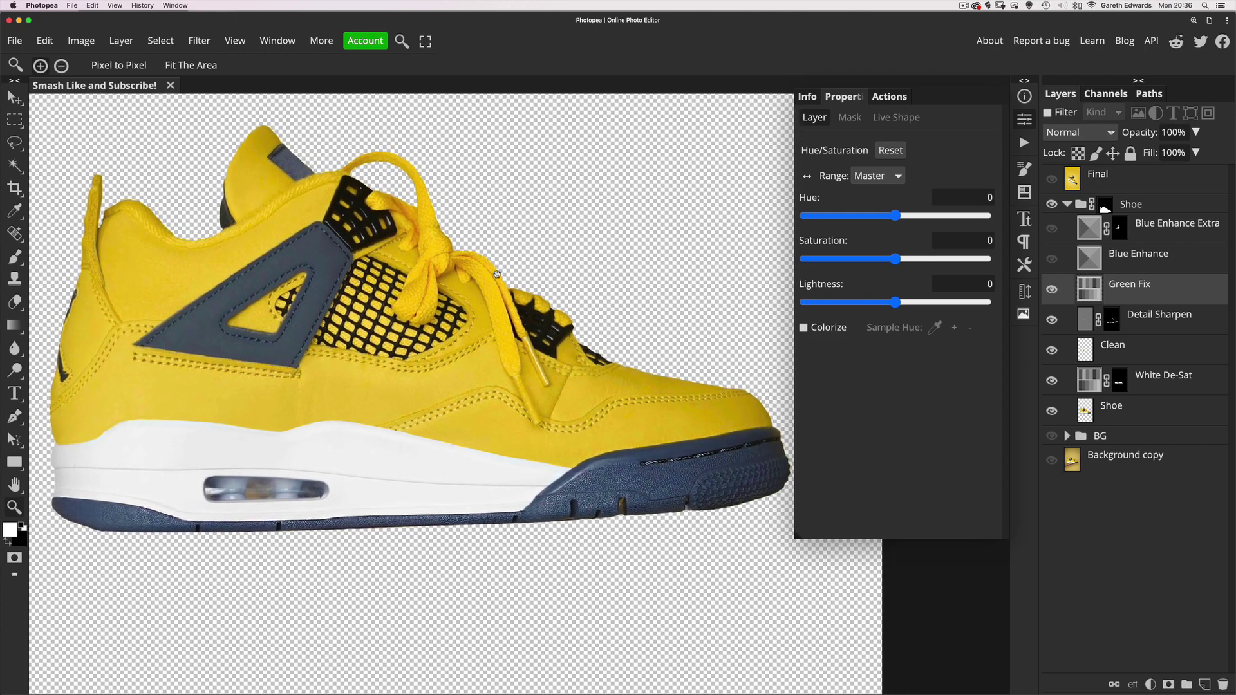
pyautogui.click(1051, 291)
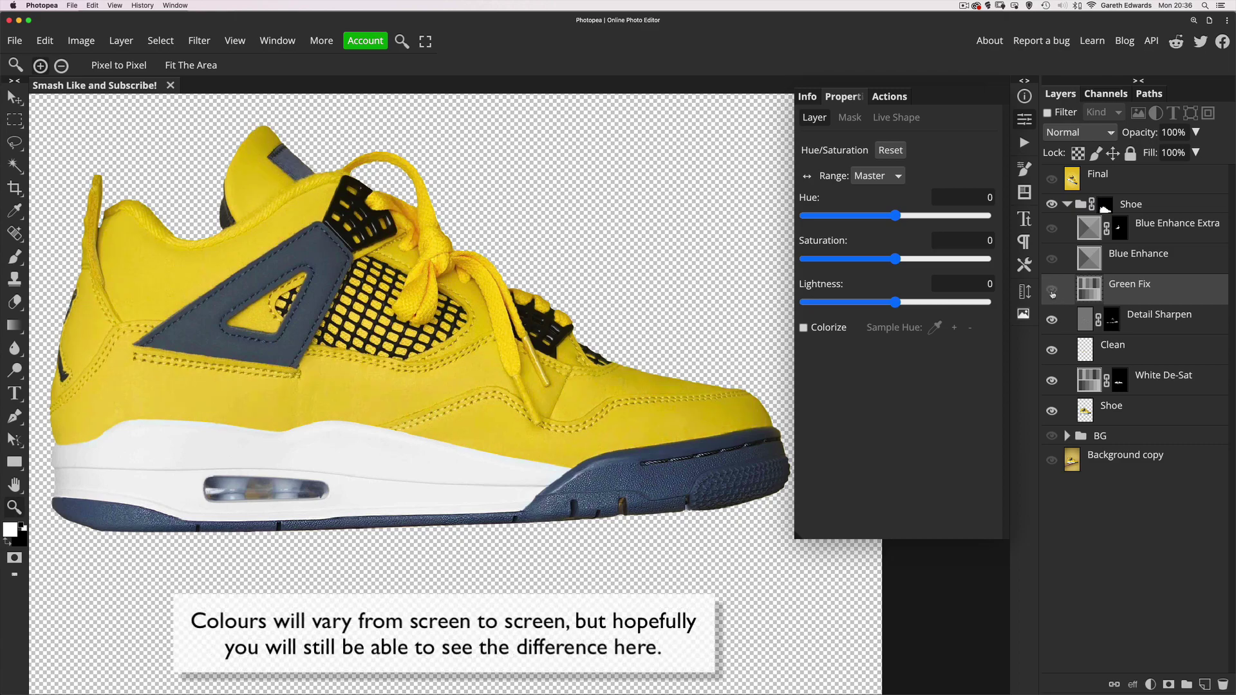
pyautogui.click(1051, 291)
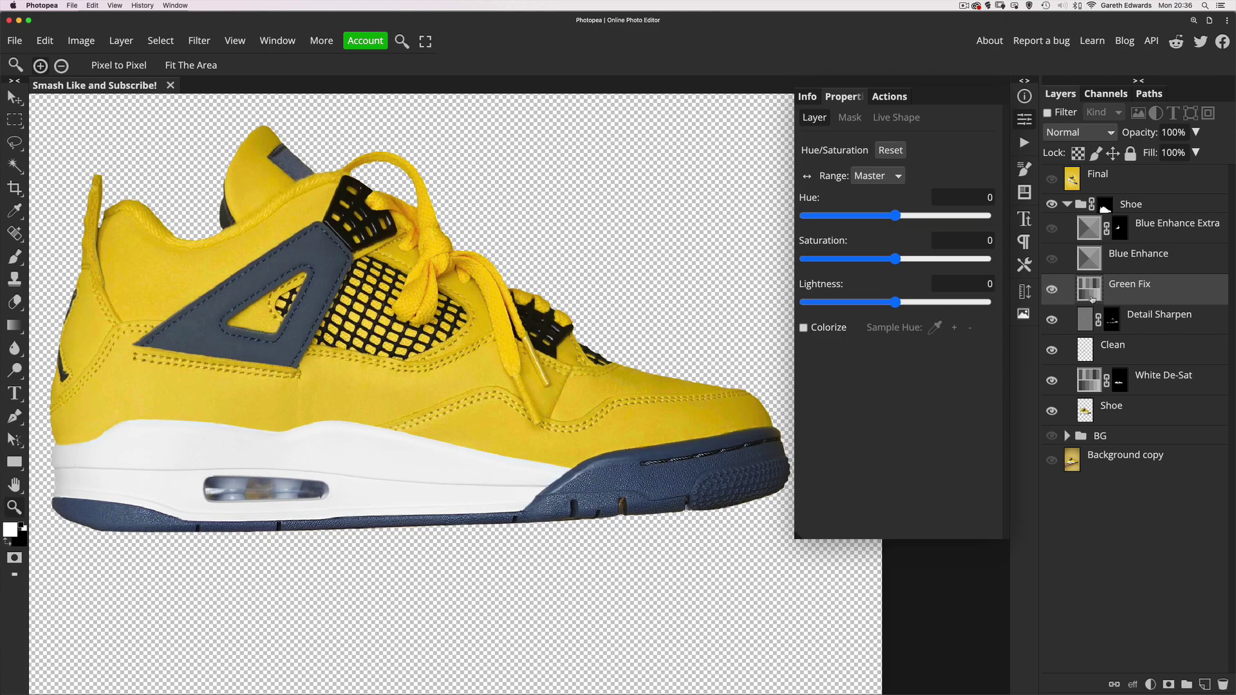
# Examine the Yellow range values of the Green Fix adjustment and close its settings.
pyautogui.click(877, 176)
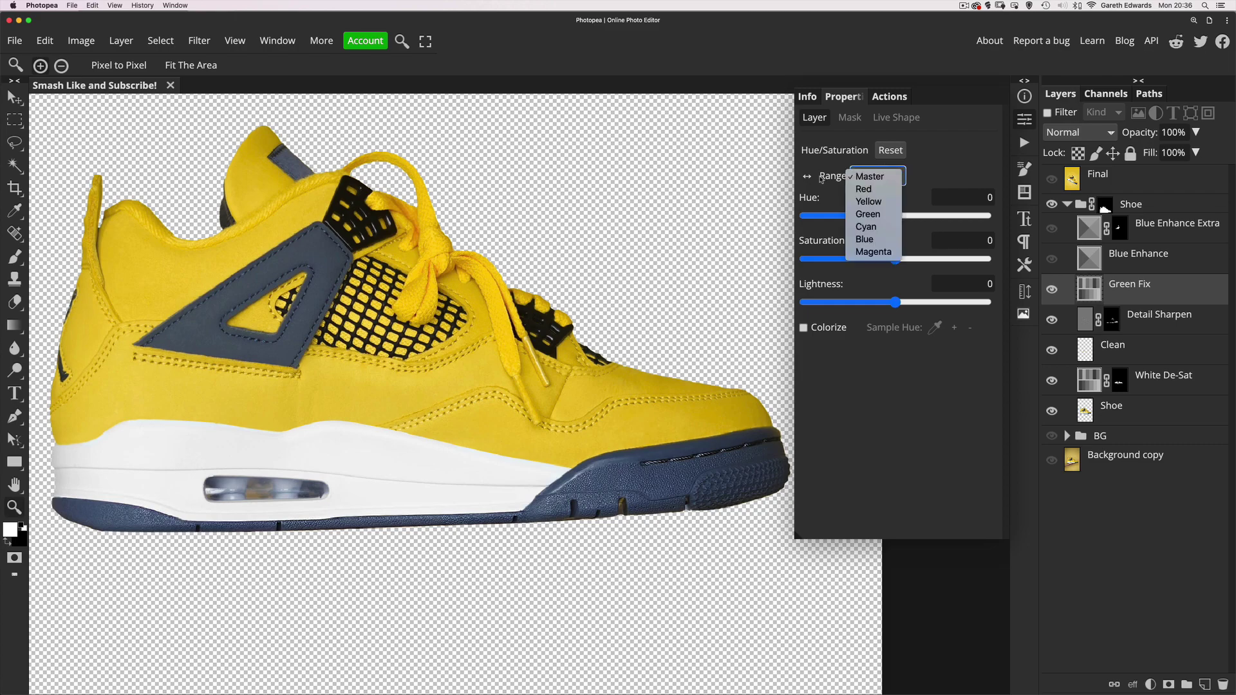
pyautogui.click(874, 201)
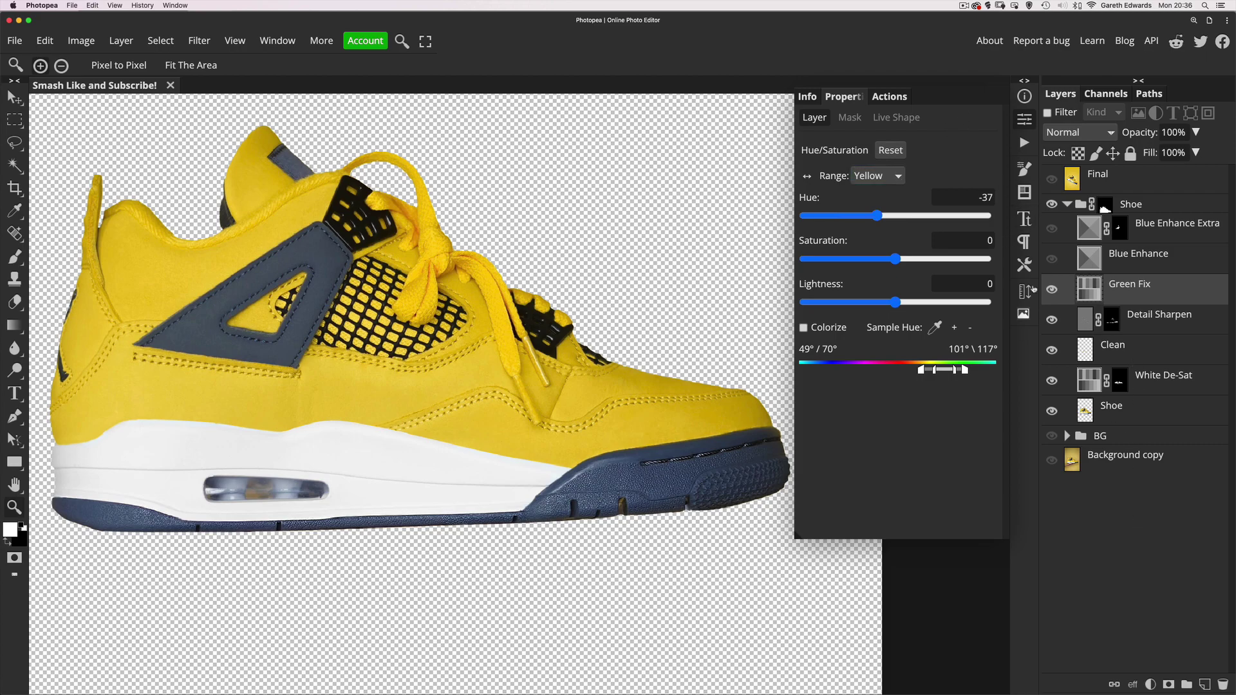
pyautogui.click(1024, 125)
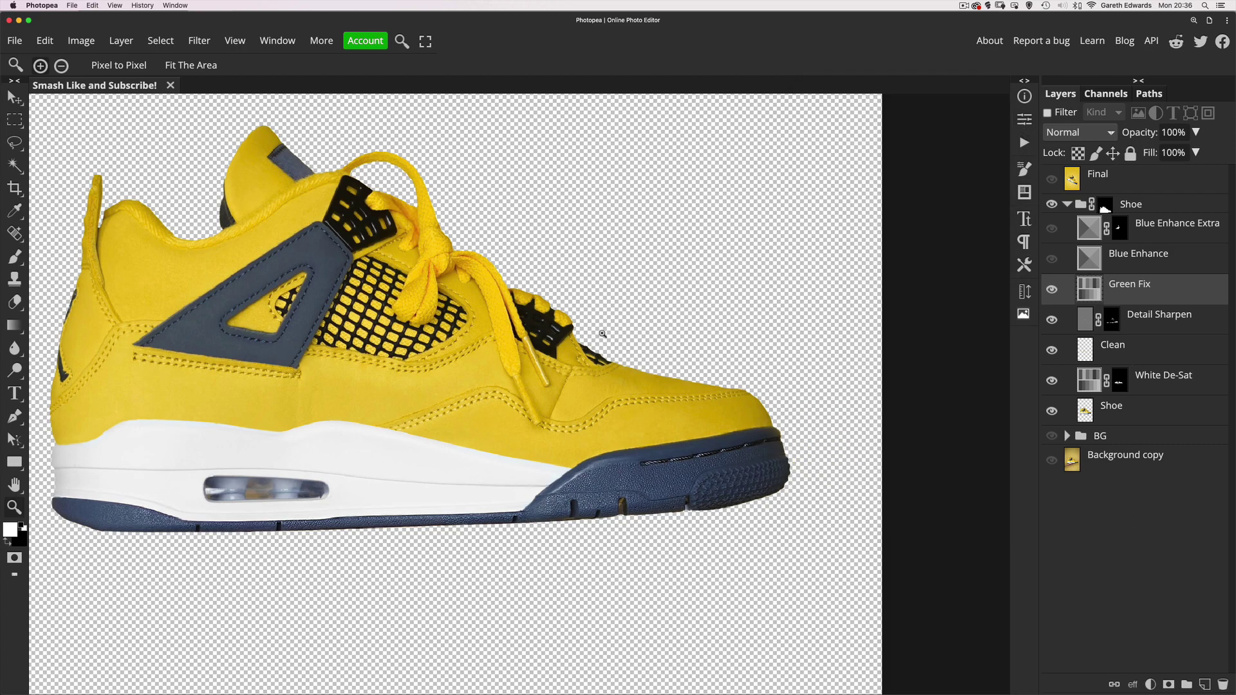
pyautogui.moveTo(601, 334); pyautogui.dragTo(666, 349)
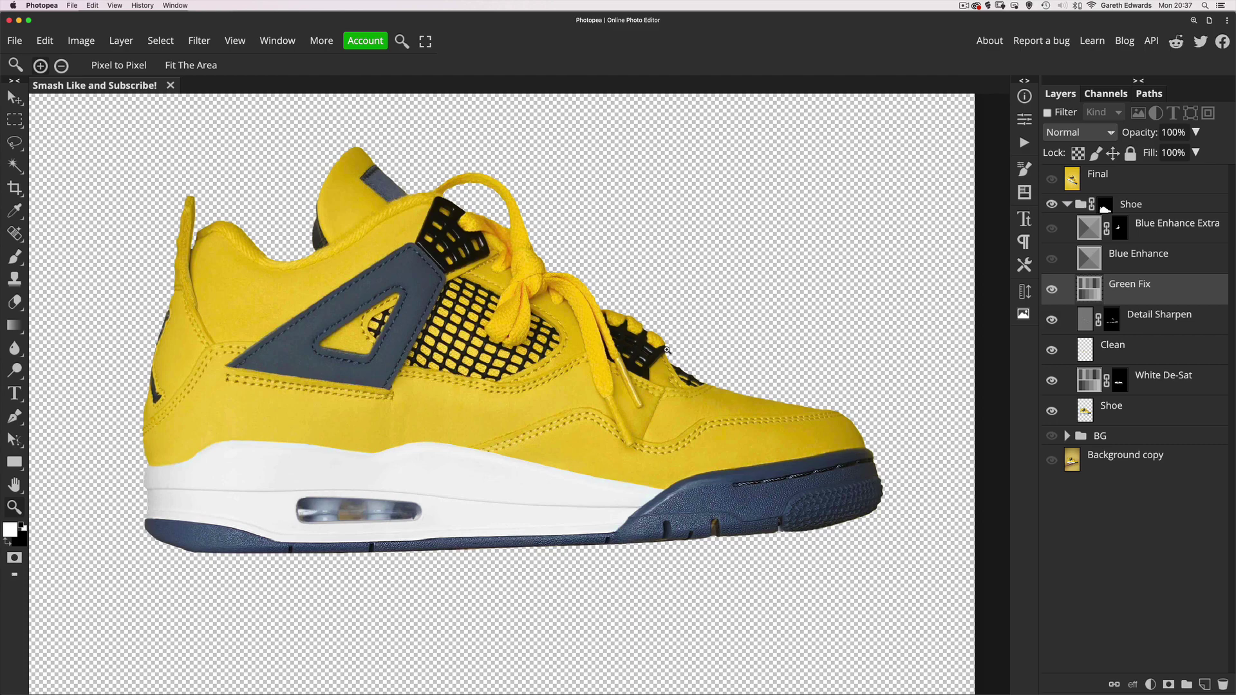
# Turn on the Blue Enhance adjustment, examine its Selective Color values for the Blue range and close its settings.
pyautogui.click(1052, 260)
pyautogui.click(1089, 263)
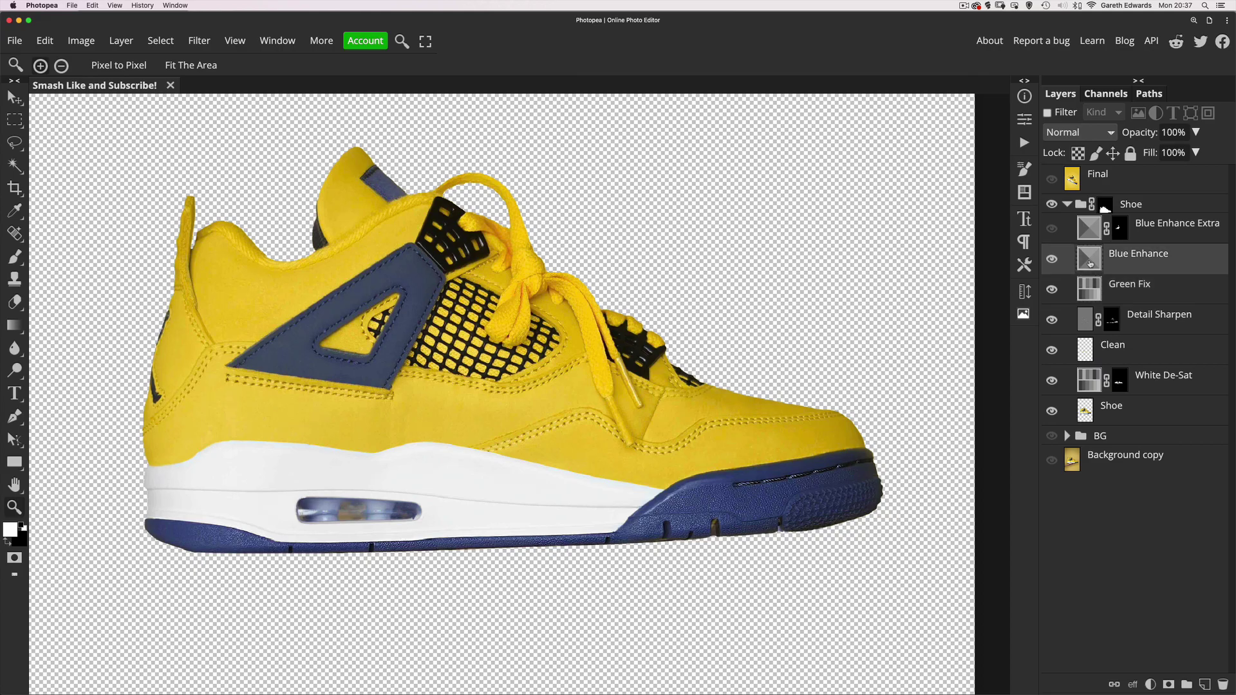
pyautogui.doubleClick(1090, 264)
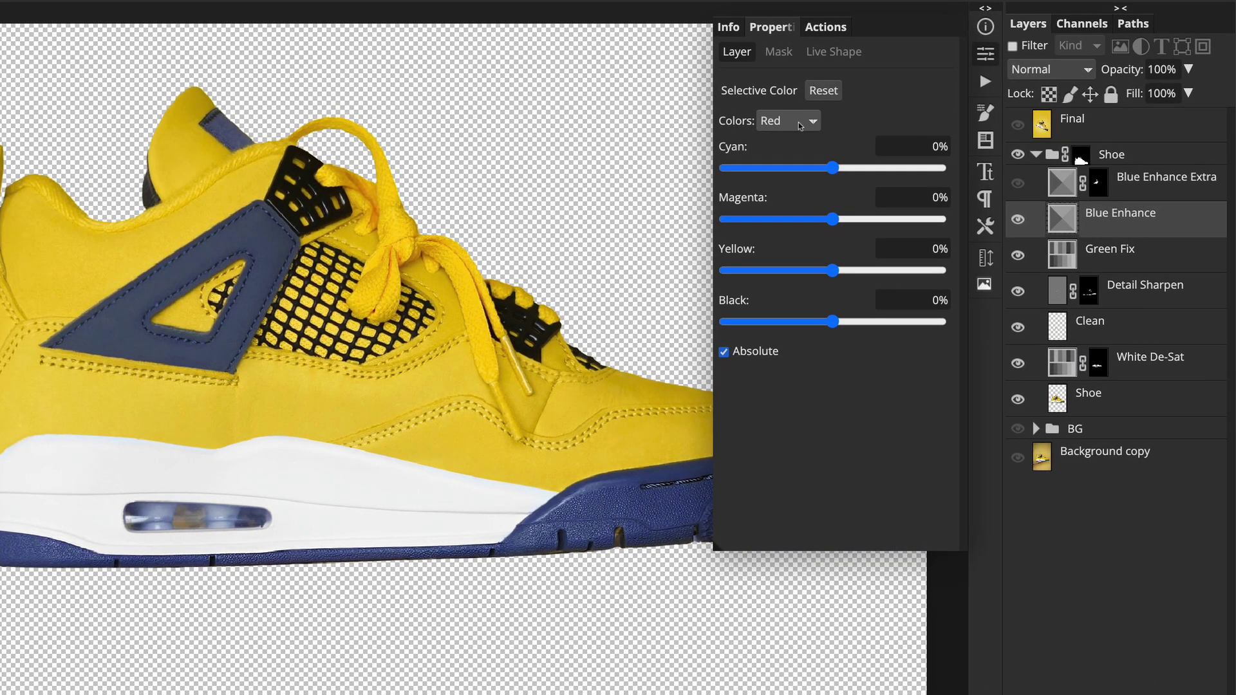
pyautogui.click(858, 175)
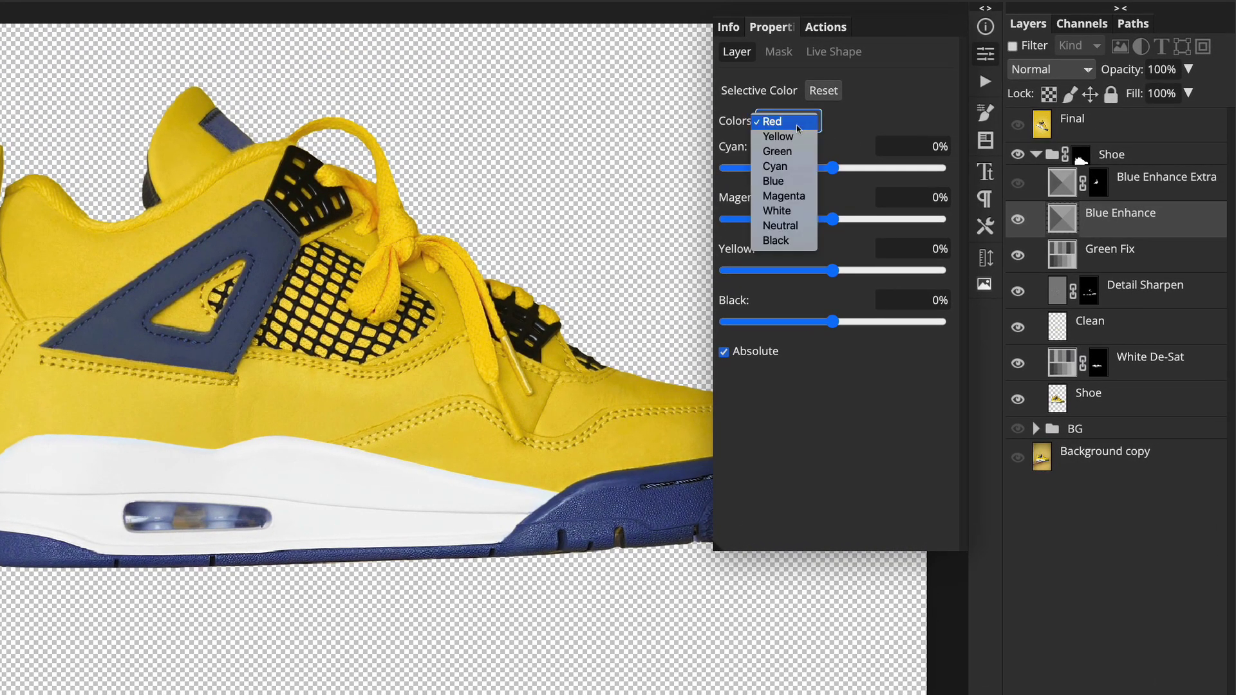
pyautogui.click(786, 180)
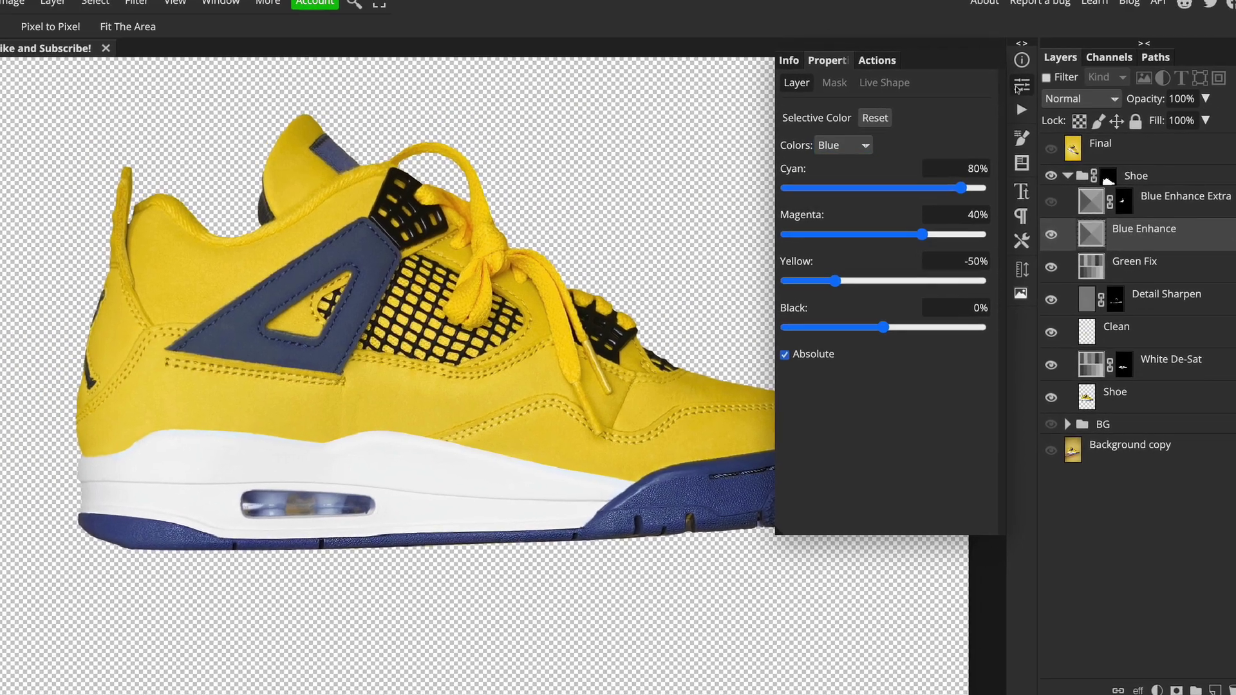
pyautogui.click(1100, 232)
# Compare the shoe's blue panels and sole with Blue Enhance off and on.
pyautogui.click(1051, 236)
pyautogui.click(1050, 236)
pyautogui.click(1051, 236)
pyautogui.click(1051, 236)
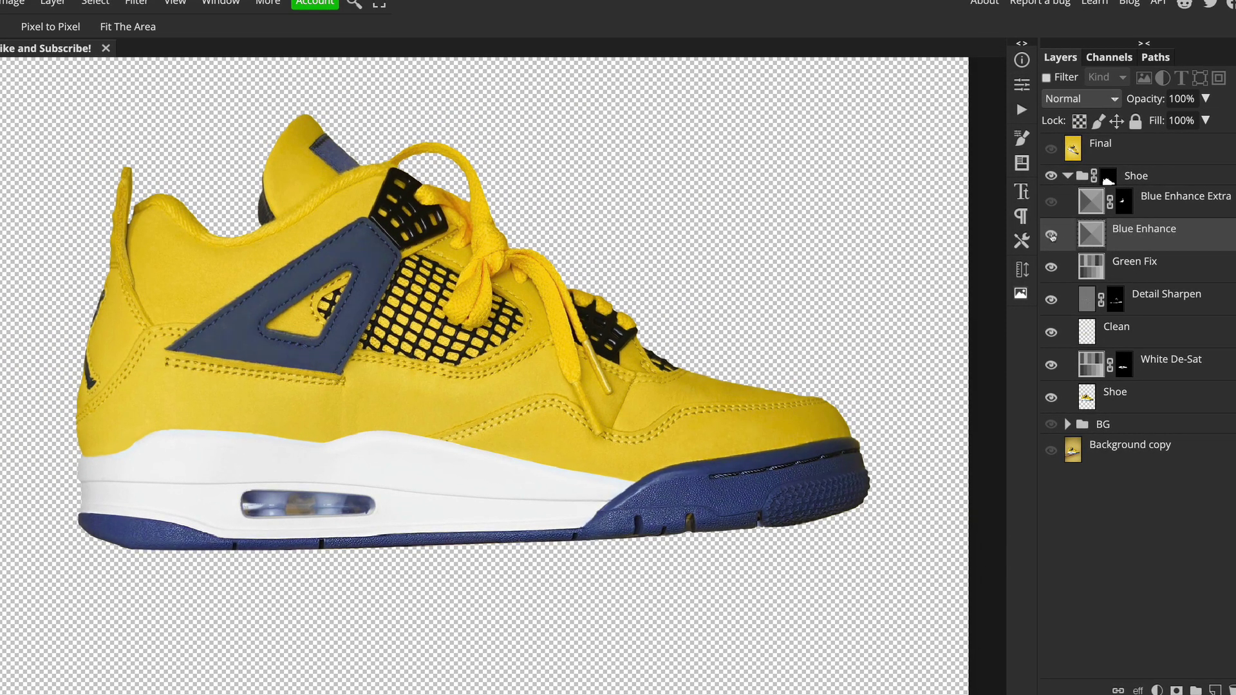
pyautogui.click(1051, 235)
pyautogui.click(1051, 235)
pyautogui.click(1051, 236)
pyautogui.click(1051, 236)
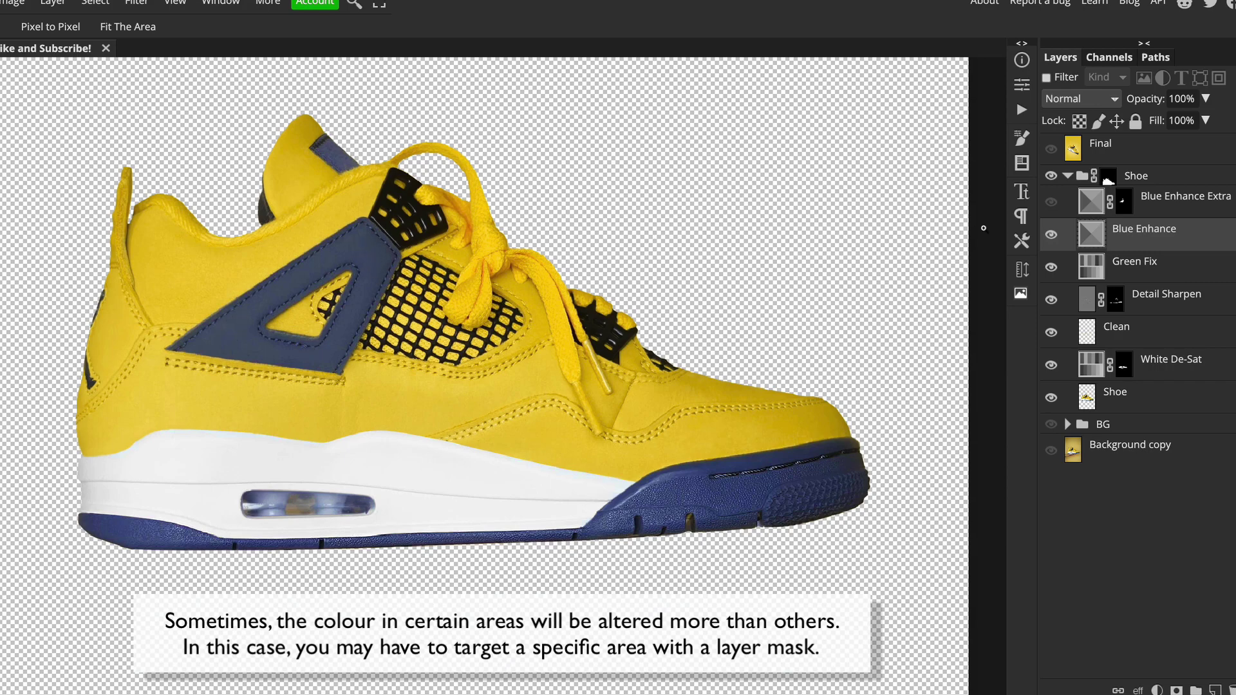
# Turn on the Blue Enhance Extra adjustment and compare the shoe with its layer mask disabled and enabled.
pyautogui.click(1052, 203)
pyautogui.keyDown('shift'); pyautogui.click(1123, 203); pyautogui.keyUp('shift')
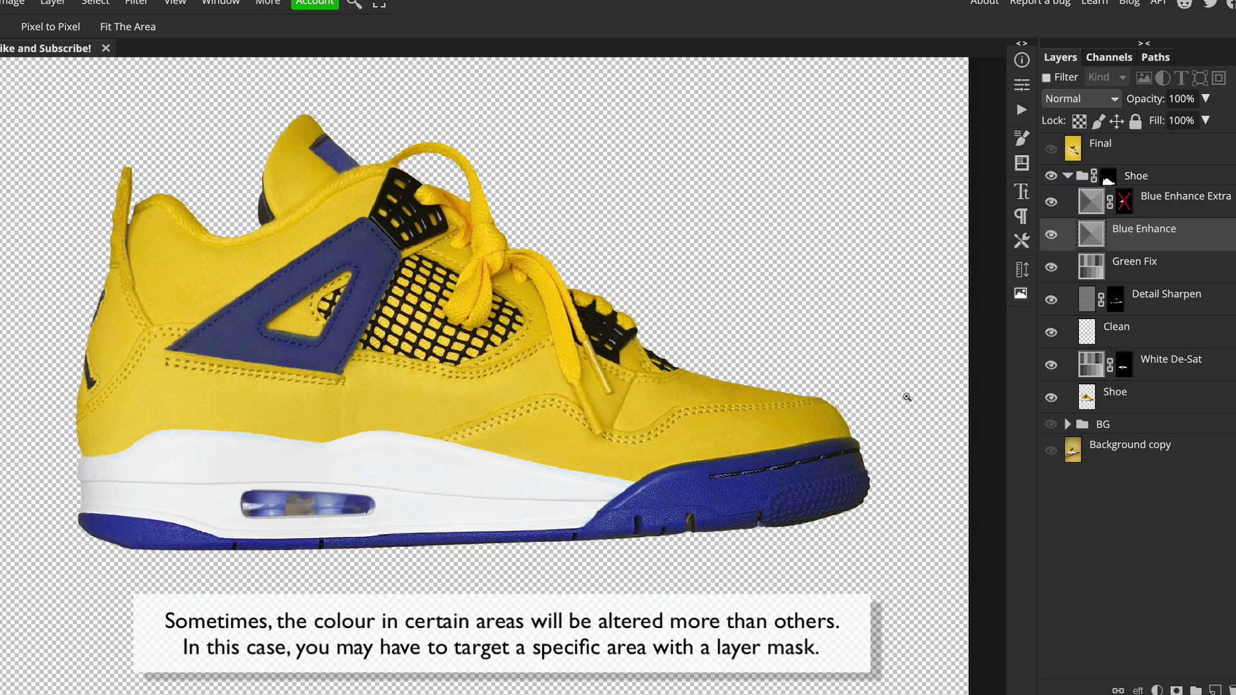
pyautogui.keyDown('shift'); pyautogui.click(1125, 203); pyautogui.keyUp('shift')
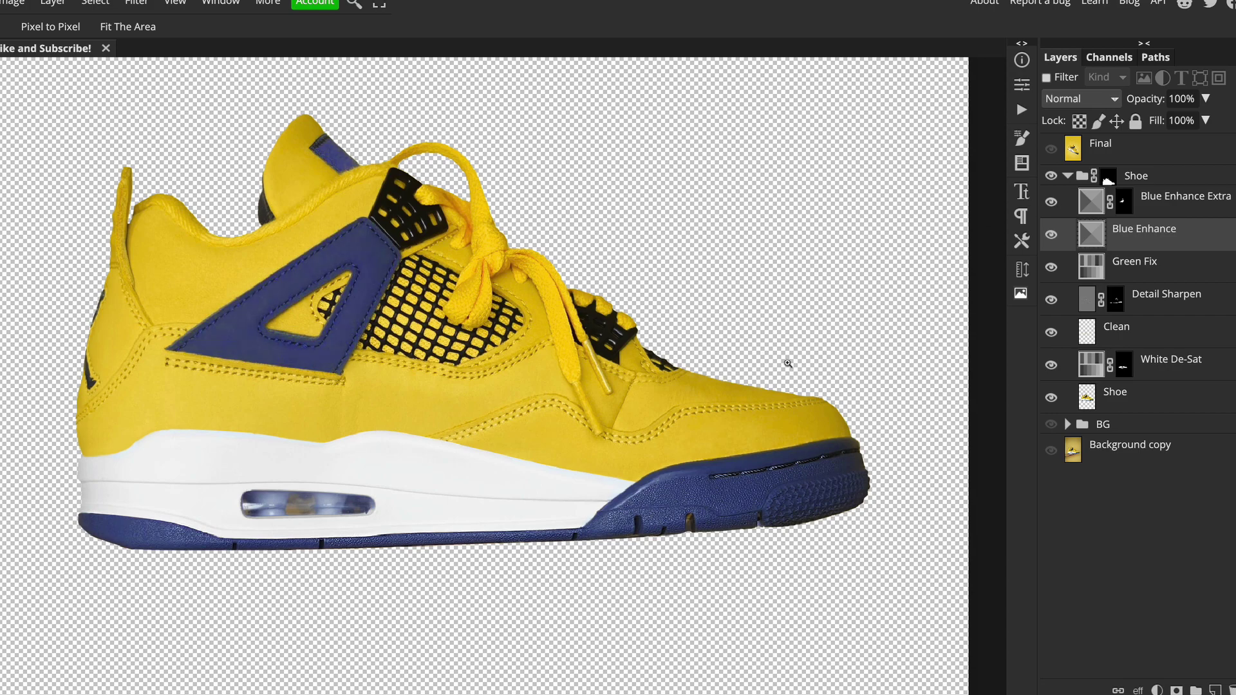
# Expand the BG group and turn on both the group and its BG Colour layer behind the shoe.
pyautogui.scroll(-4, 788, 364)
pyautogui.scroll(2, 782, 362)
pyautogui.moveTo(793, 378); pyautogui.dragTo(750, 371)
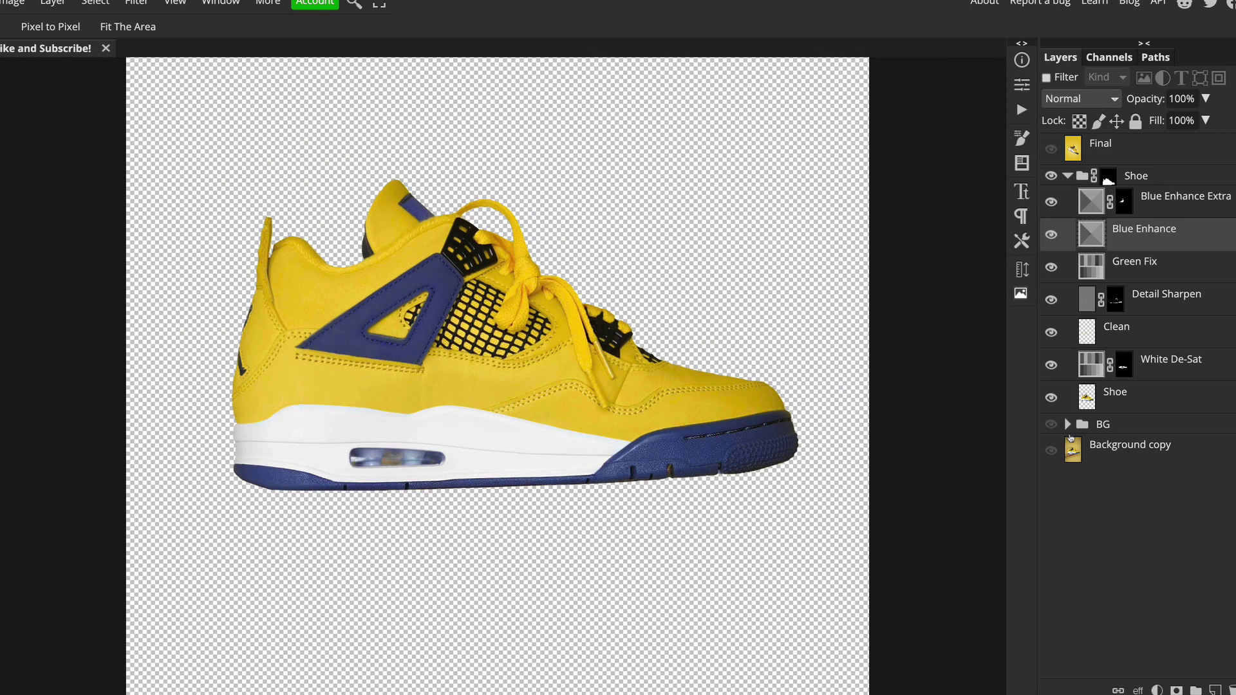
pyautogui.click(1067, 424)
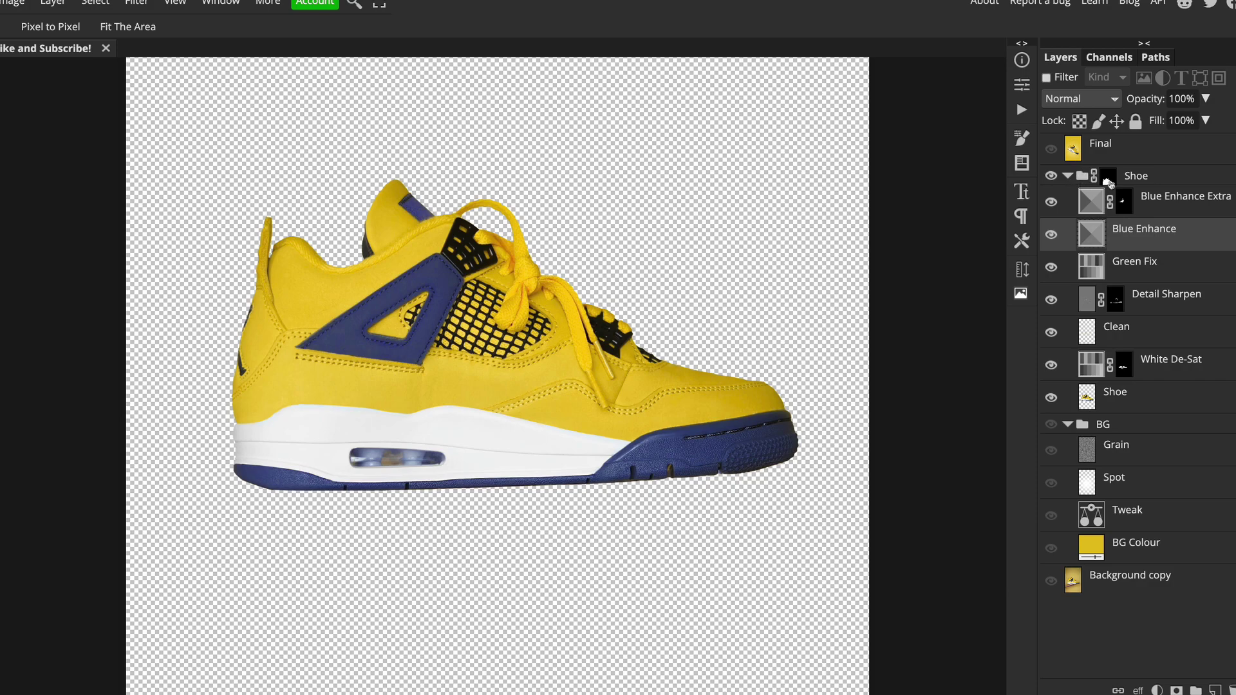
pyautogui.click(1052, 549)
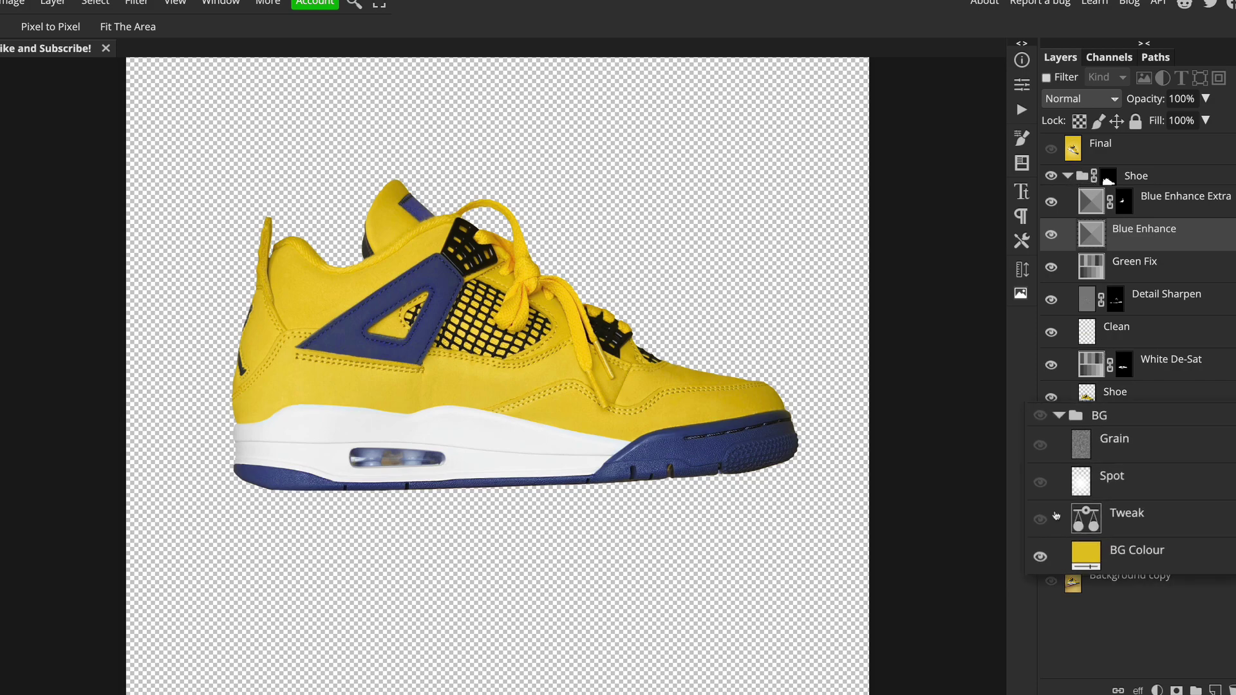
pyautogui.click(1051, 424)
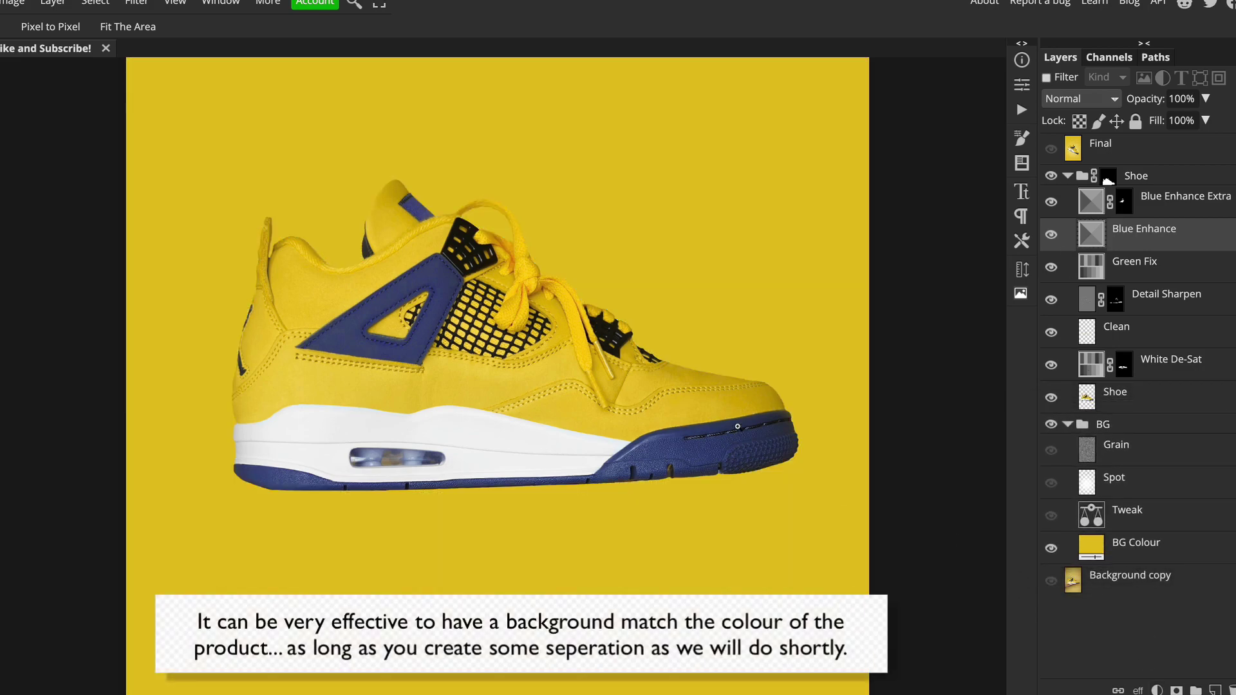
# Examine the fill colour of the BG Colour layer in the Color Picker and close it without changes.
pyautogui.moveTo(727, 312); pyautogui.dragTo(708, 315)
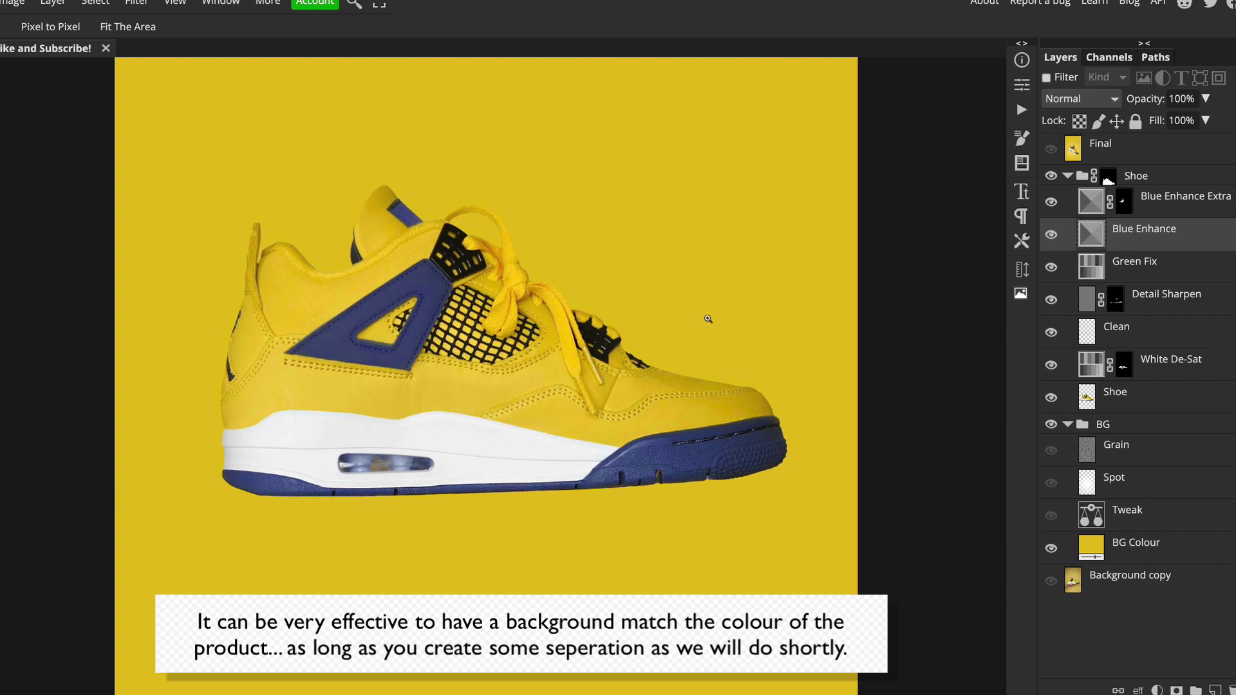
pyautogui.scroll(-2, 709, 318)
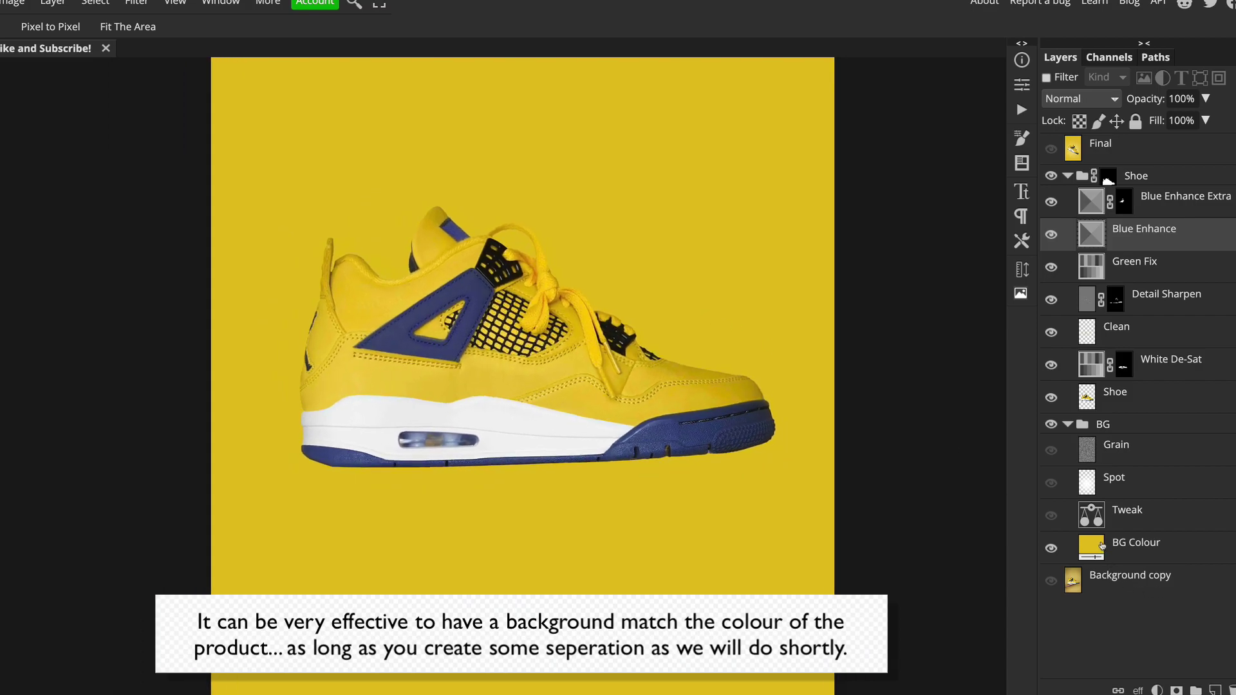
pyautogui.doubleClick(1092, 546)
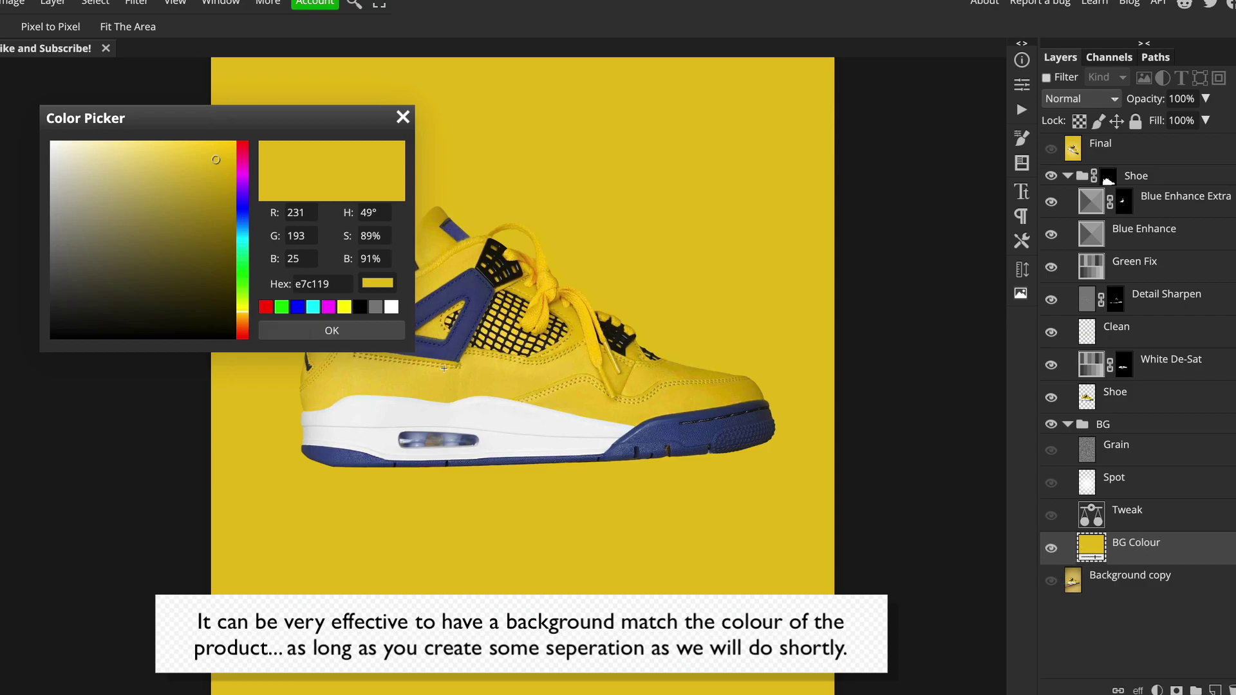
pyautogui.click(403, 117)
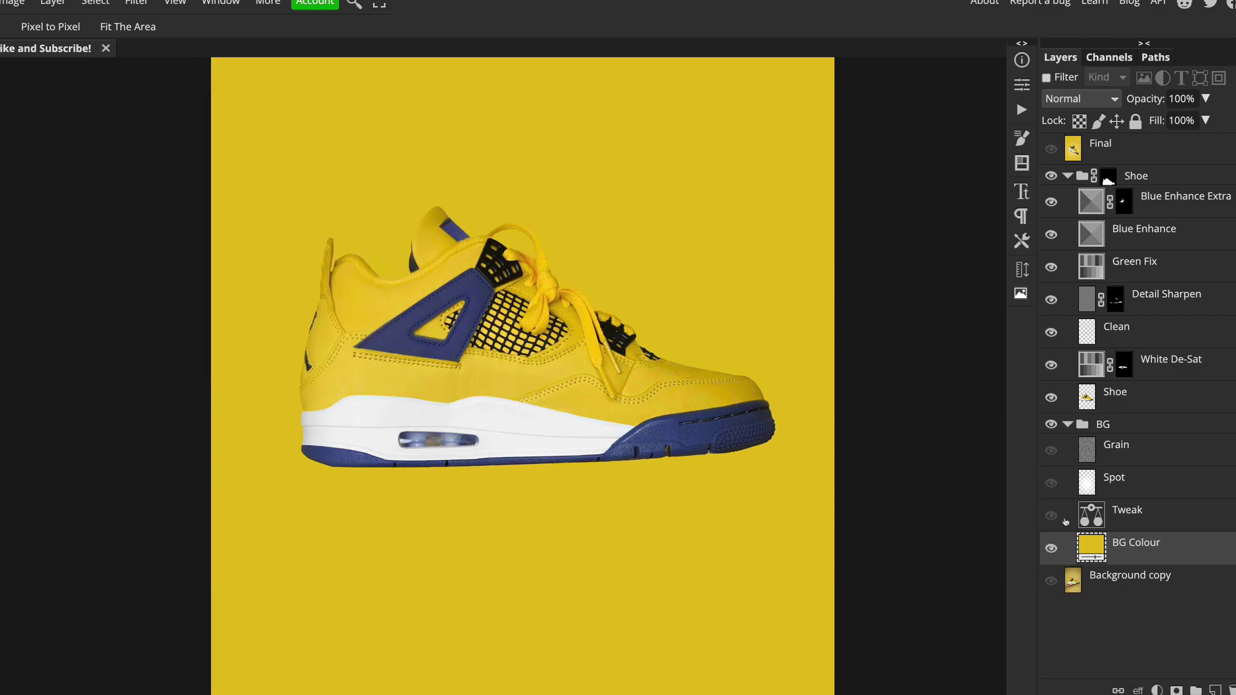
# Turn on the Tweak adjustment and compare the background colour against the shoe.
pyautogui.click(1053, 518)
pyautogui.click(1092, 522)
pyautogui.scroll(2, 551, 395)
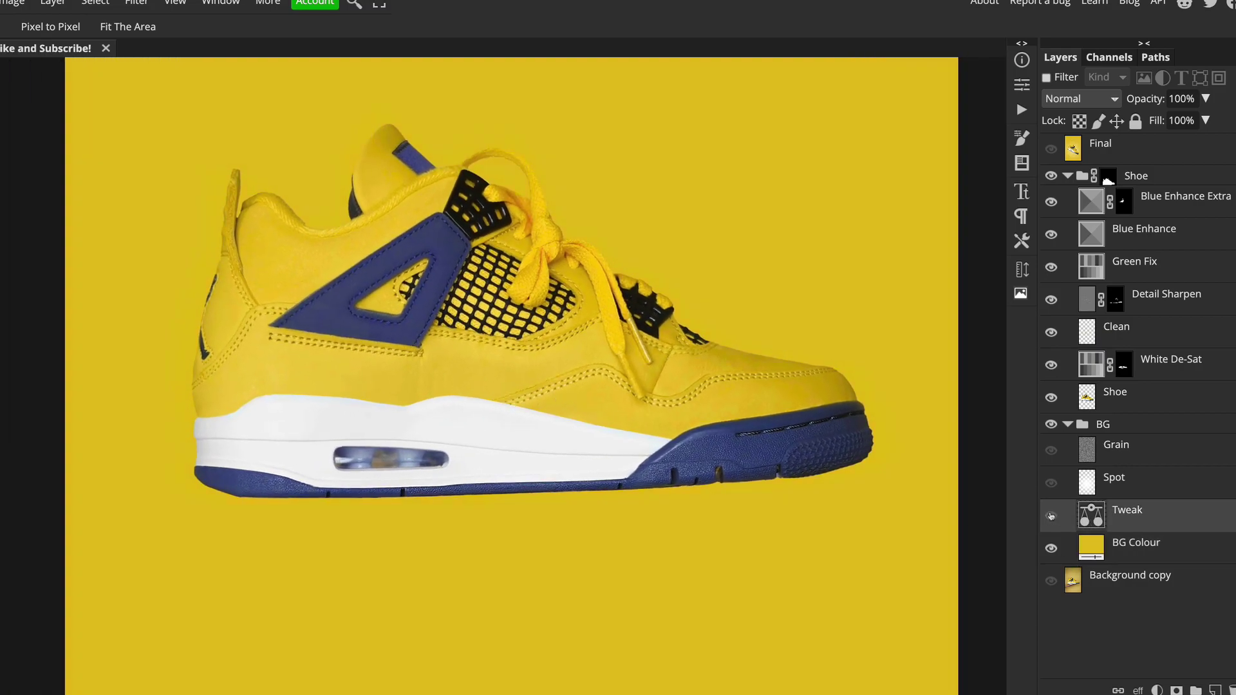
pyautogui.click(1051, 516)
pyautogui.scroll(-1, 792, 337)
pyautogui.scroll(-1, 783, 324)
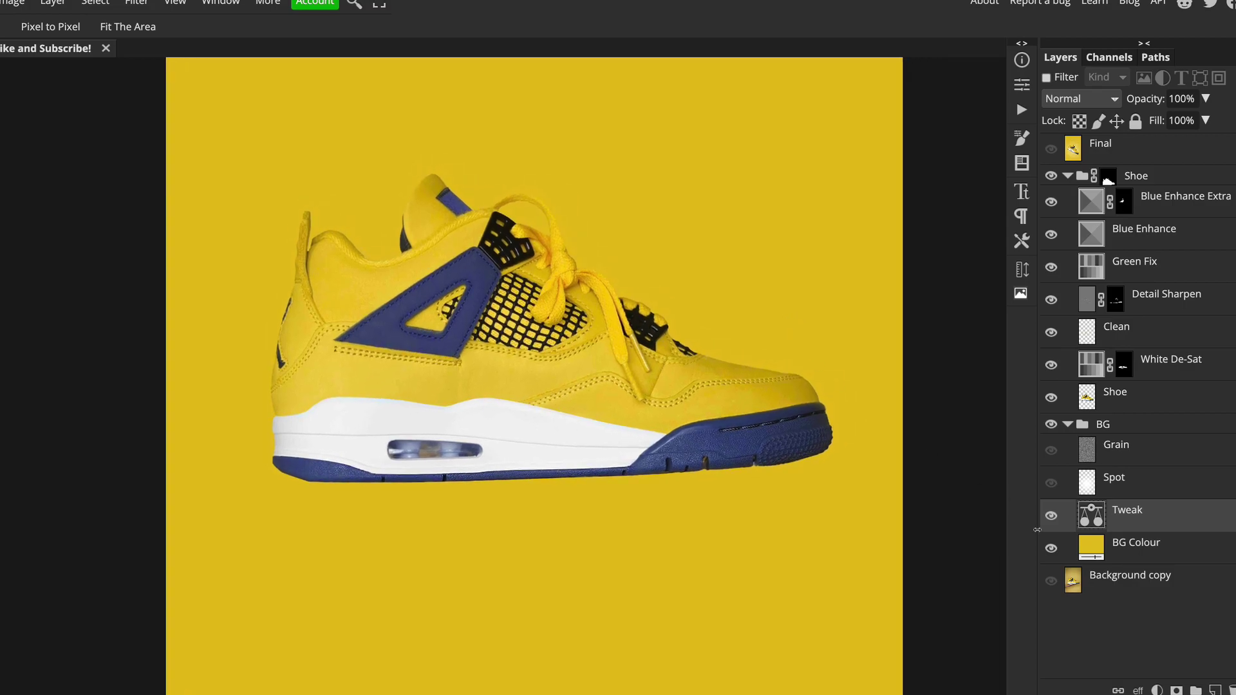
# Examine the Color Balance values of the Tweak adjustment for different tonal ranges and close its settings.
pyautogui.doubleClick(1098, 520)
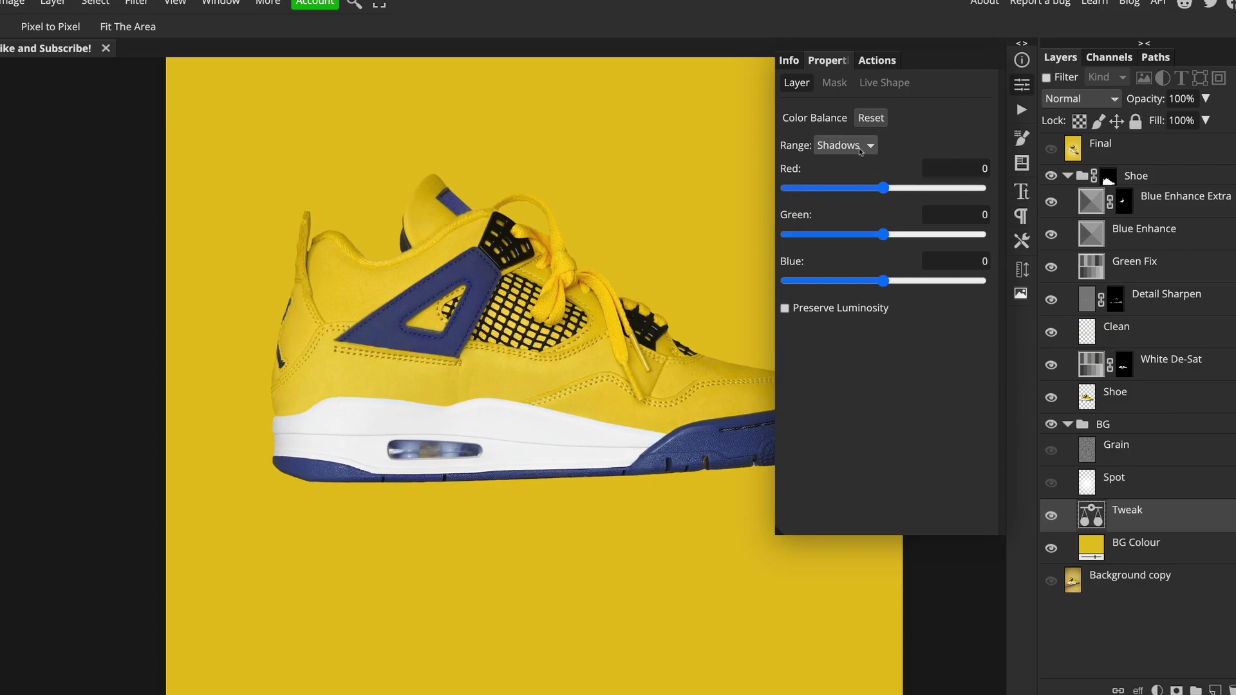
pyautogui.click(860, 145)
pyautogui.click(850, 158)
pyautogui.click(1083, 523)
pyautogui.click(1021, 86)
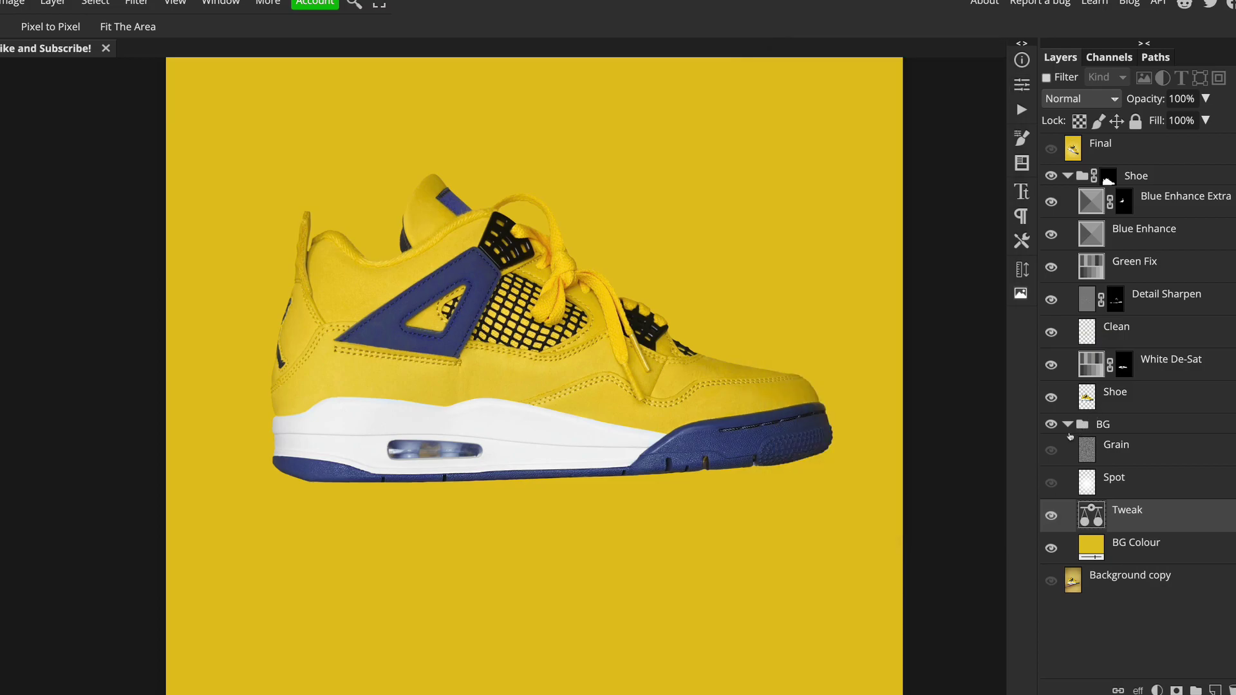
# Turn on the Spot layer and view its glow behind the shoe across the whole background.
pyautogui.click(1051, 483)
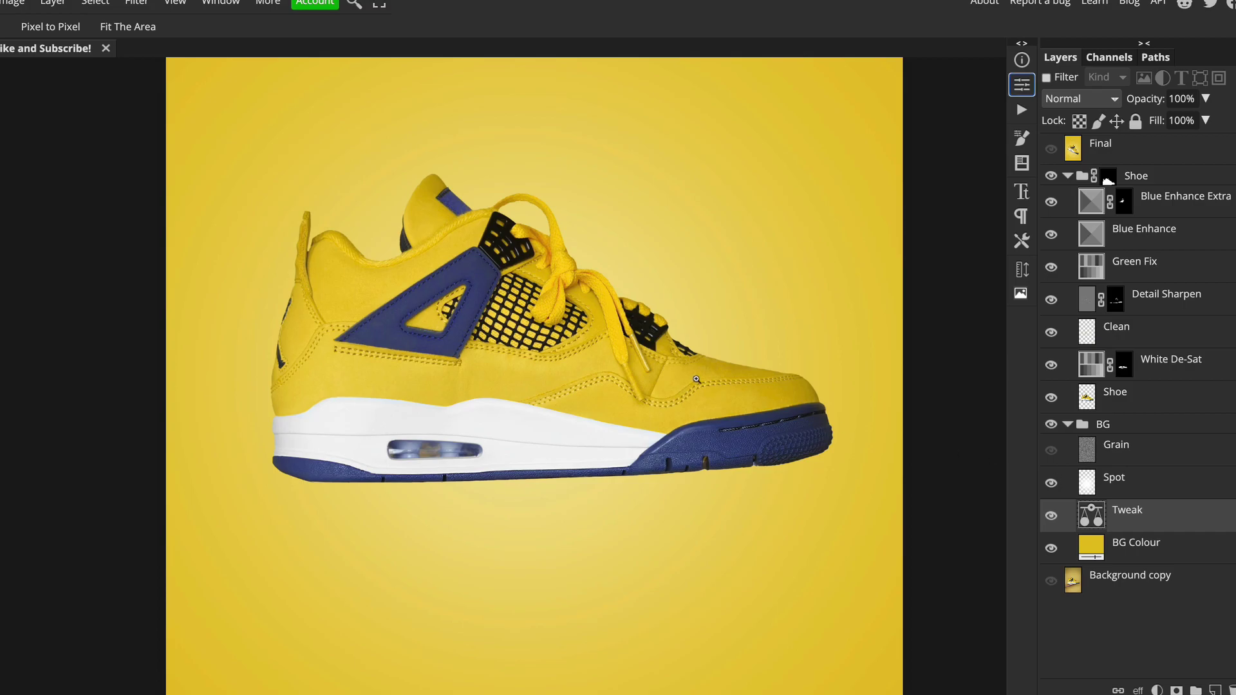
pyautogui.scroll(-2, 691, 375)
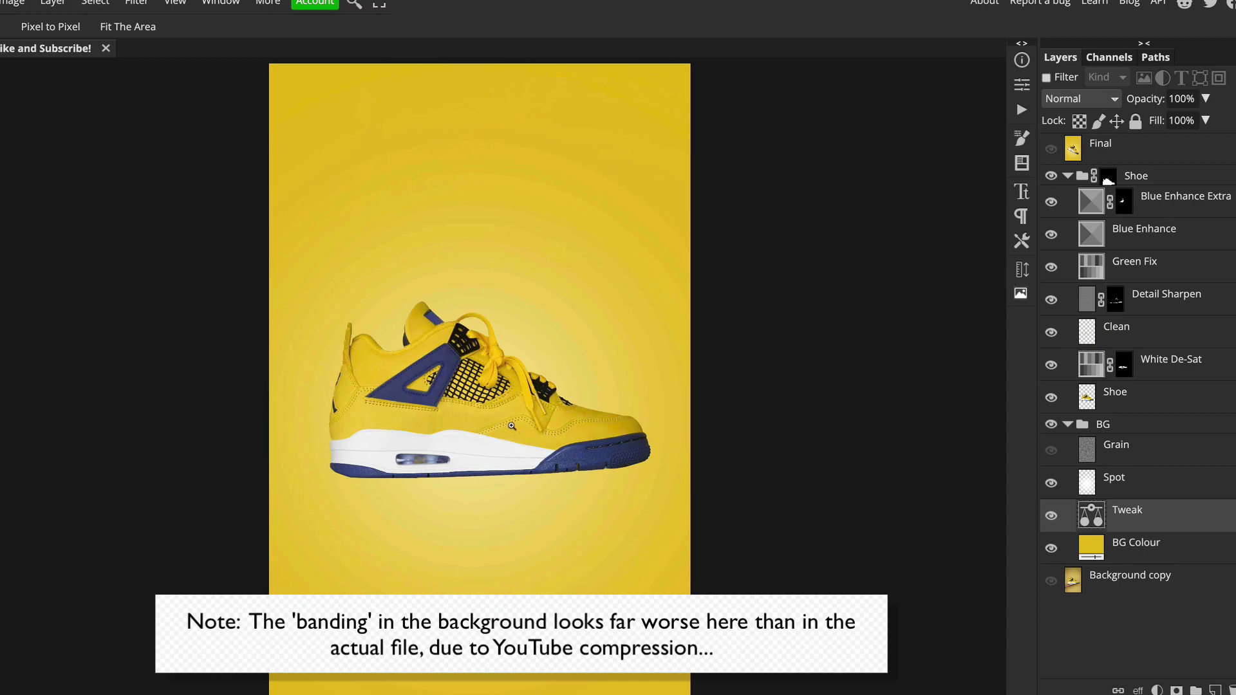
pyautogui.scroll(1, 493, 419)
pyautogui.scroll(2, 493, 418)
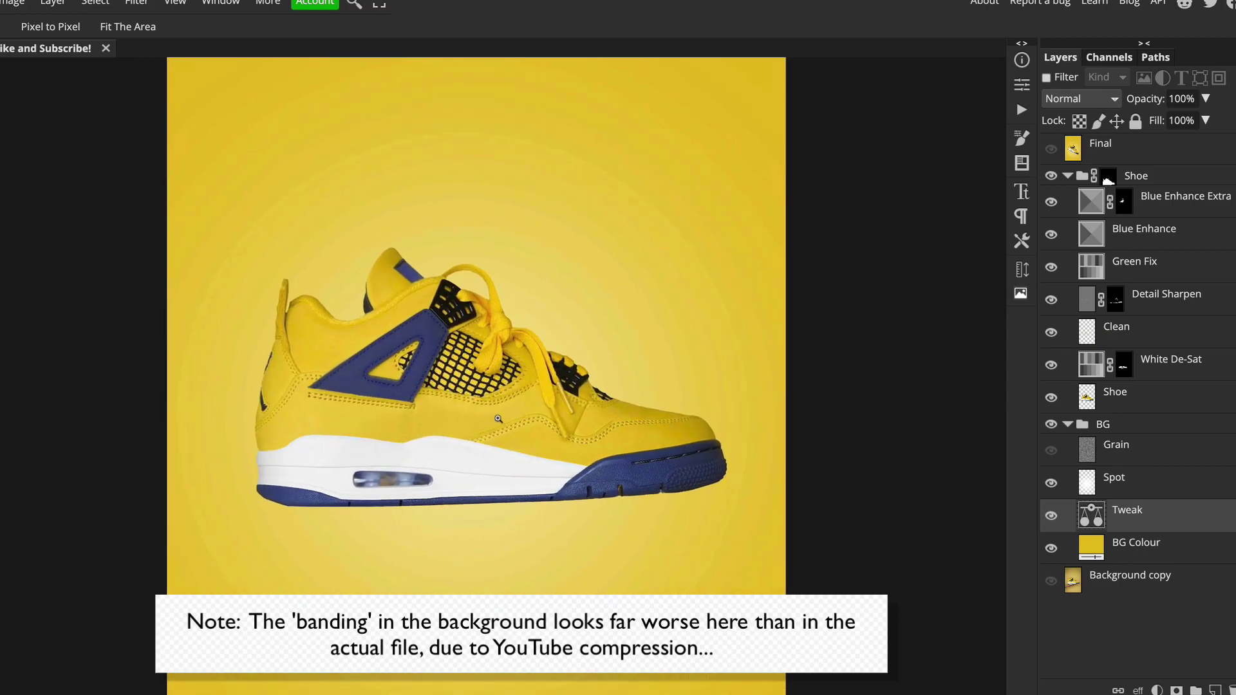
pyautogui.moveTo(502, 401); pyautogui.dragTo(506, 393)
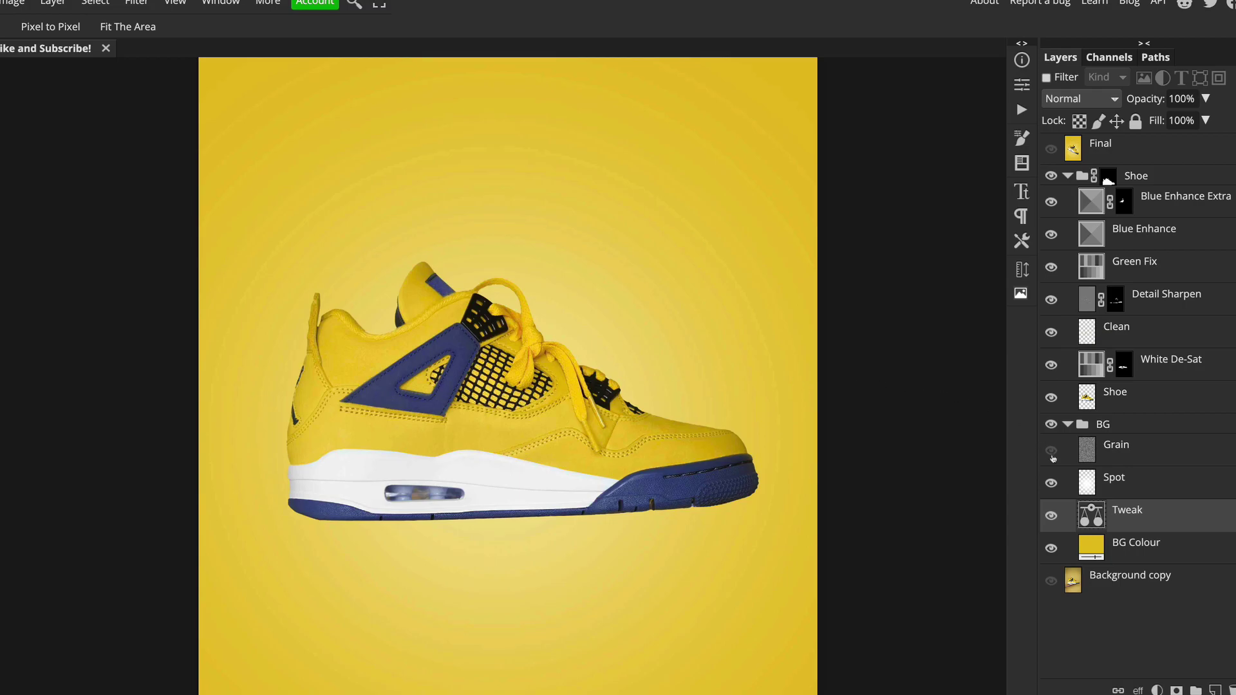
# Hide the Shoe group, compare the background with the Spot layer off and on, and show the shoe again.
pyautogui.click(1087, 486)
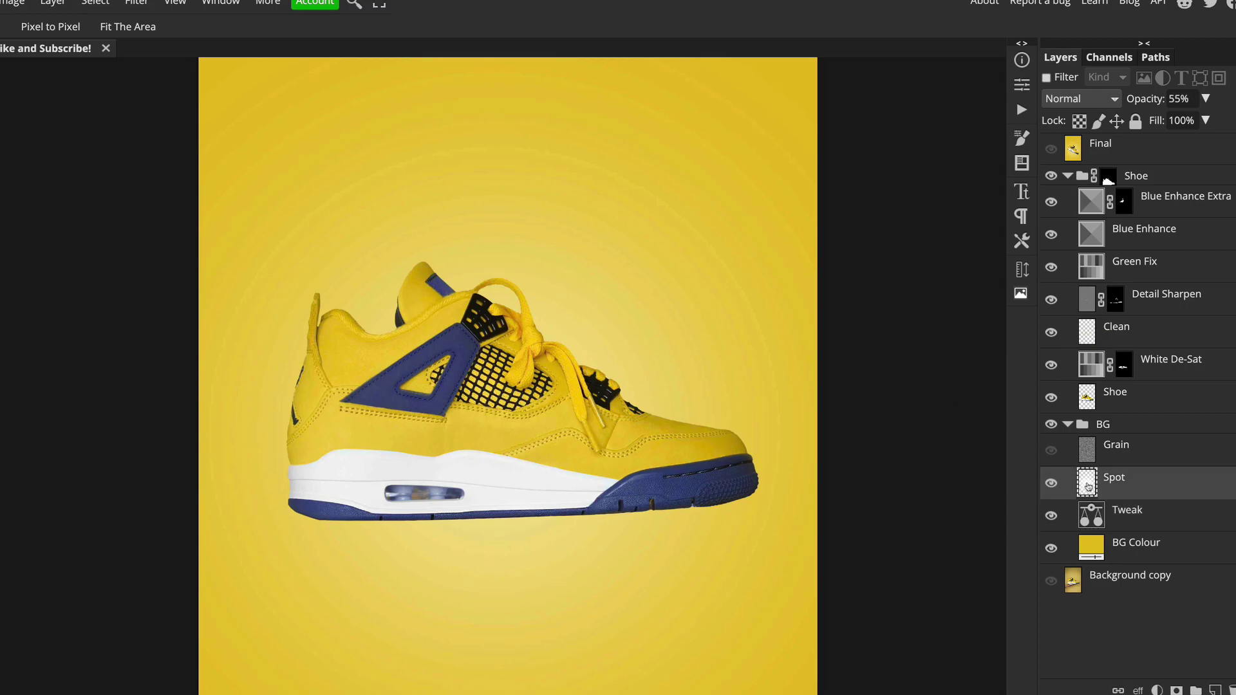
pyautogui.click(1051, 176)
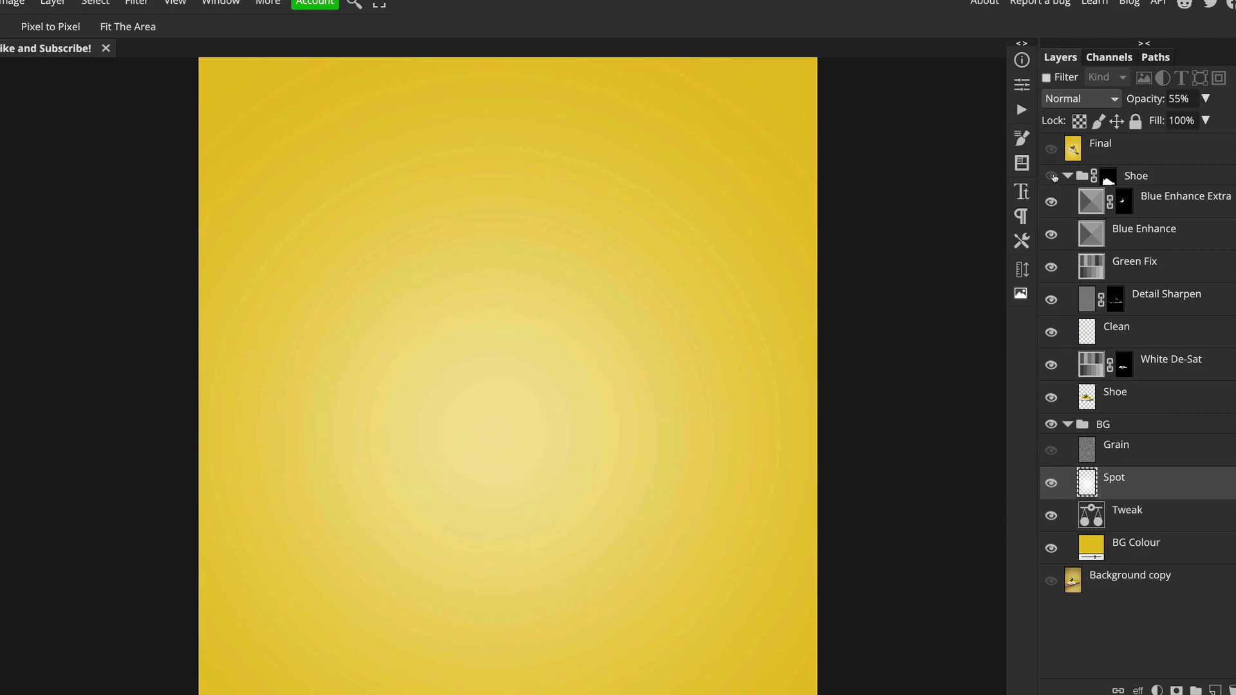
pyautogui.click(1051, 483)
pyautogui.click(1051, 483)
pyautogui.click(1050, 176)
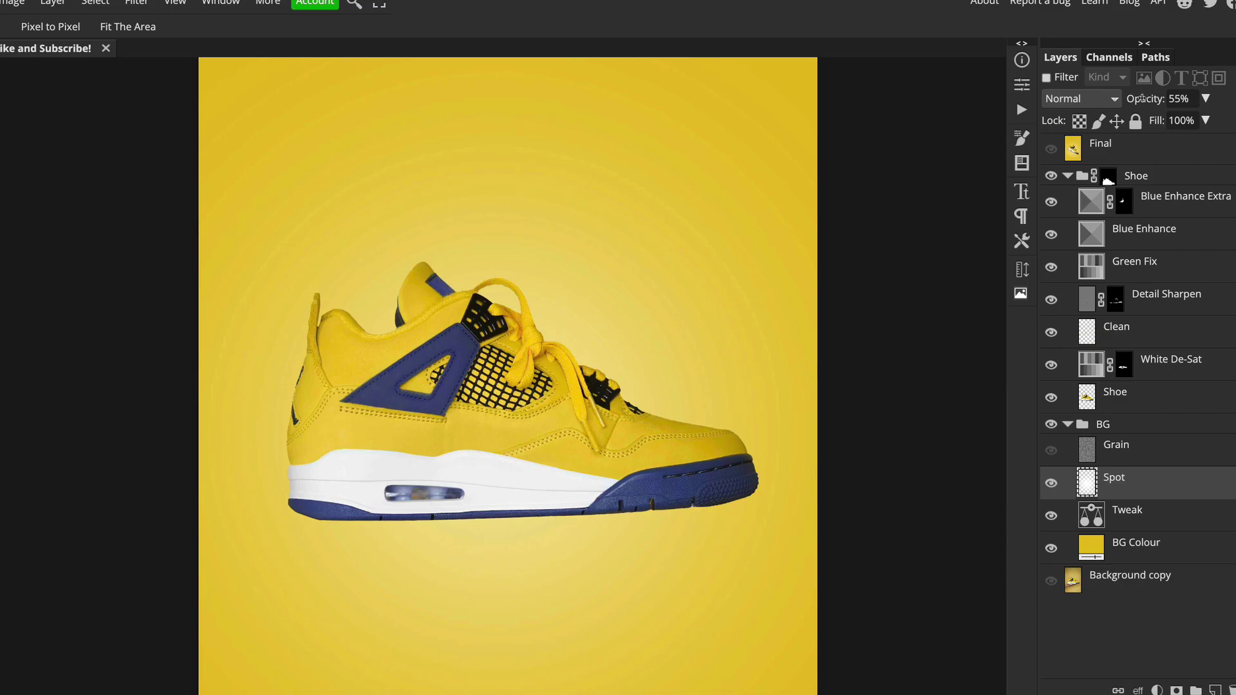
# Try the Spot layer's opacity at 100% and 1%, and set it back to 55%.
pyautogui.moveTo(1140, 100); pyautogui.dragTo(1177, 99)
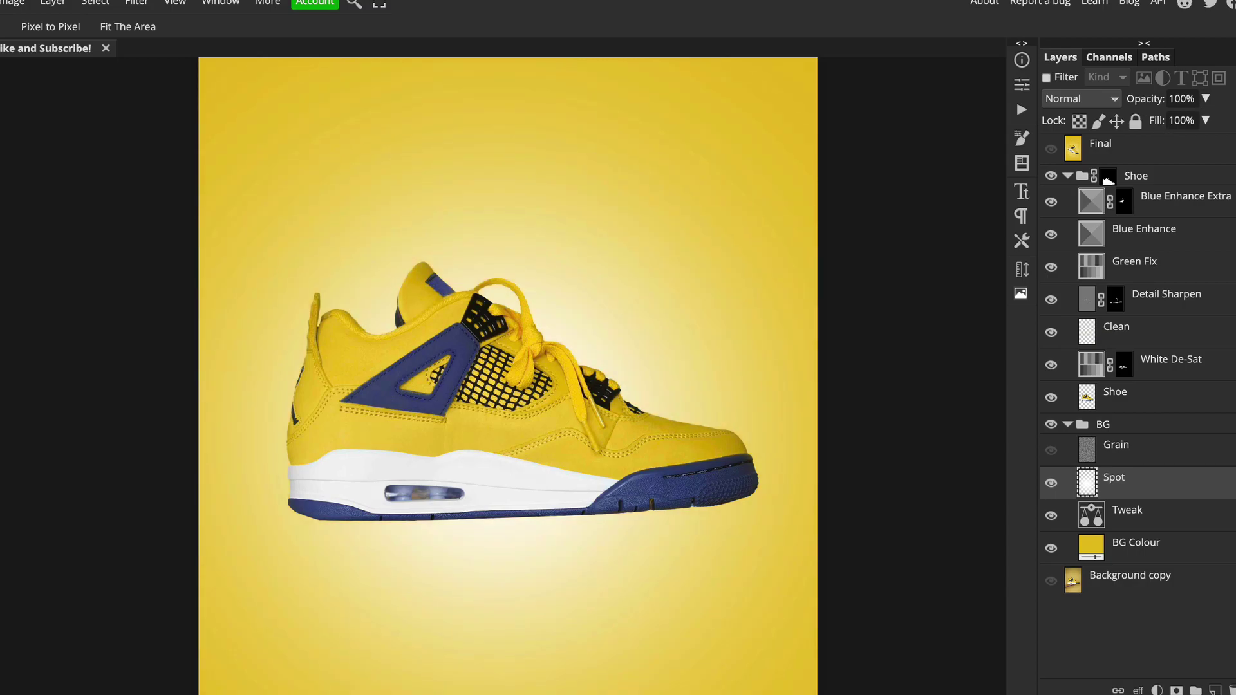
pyautogui.moveTo(1140, 100); pyautogui.dragTo(991, 107)
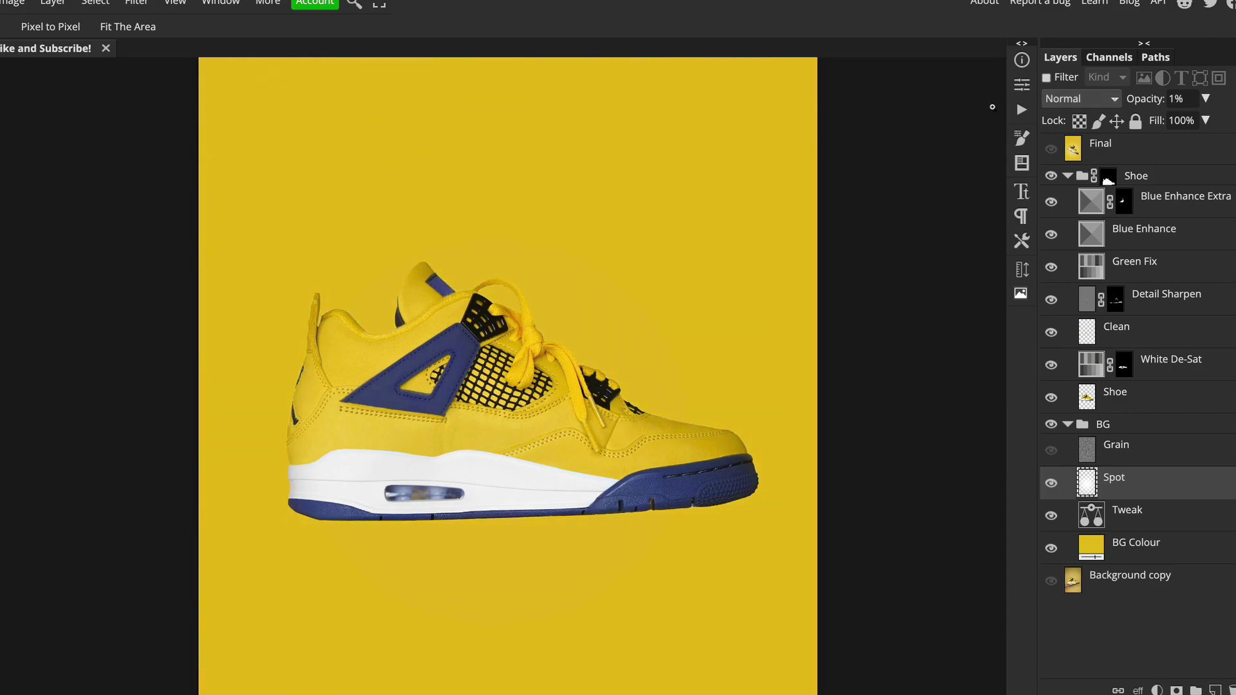
pyautogui.moveTo(992, 107); pyautogui.dragTo(1145, 98)
pyautogui.write('55')
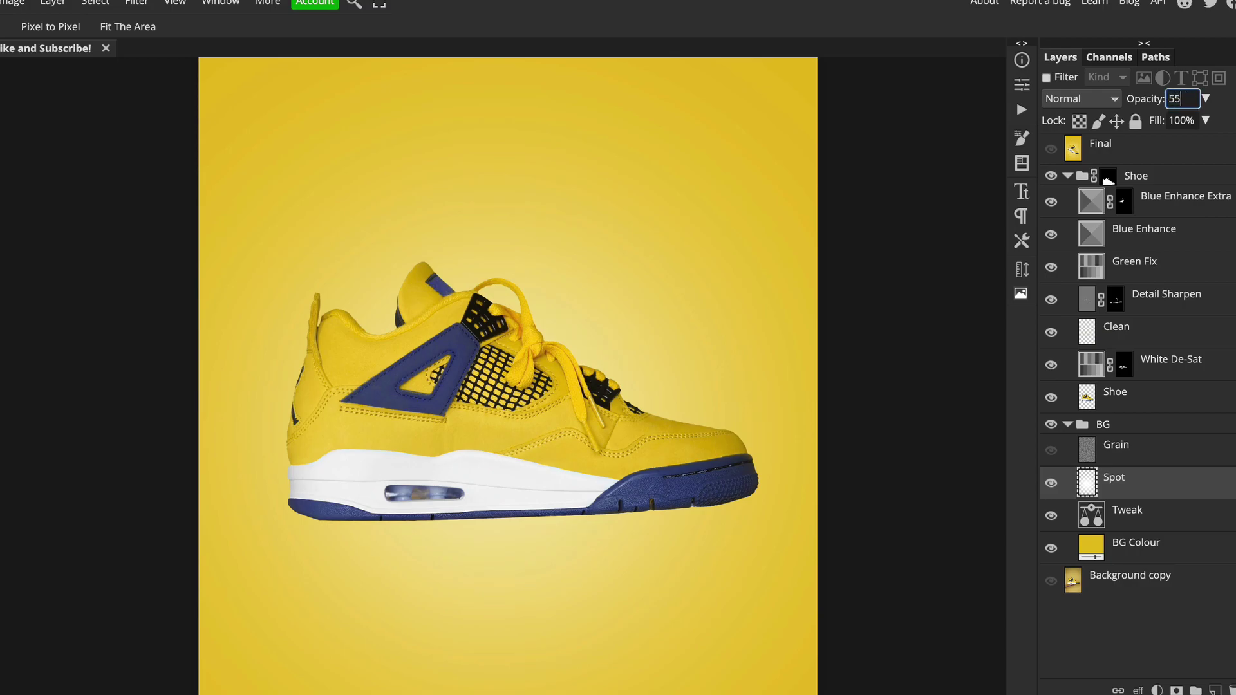
pyautogui.write('%')
# Turn on and select the Grain layer, and inspect the background texture up close.
pyautogui.click(1088, 458)
pyautogui.scroll(5, 670, 259)
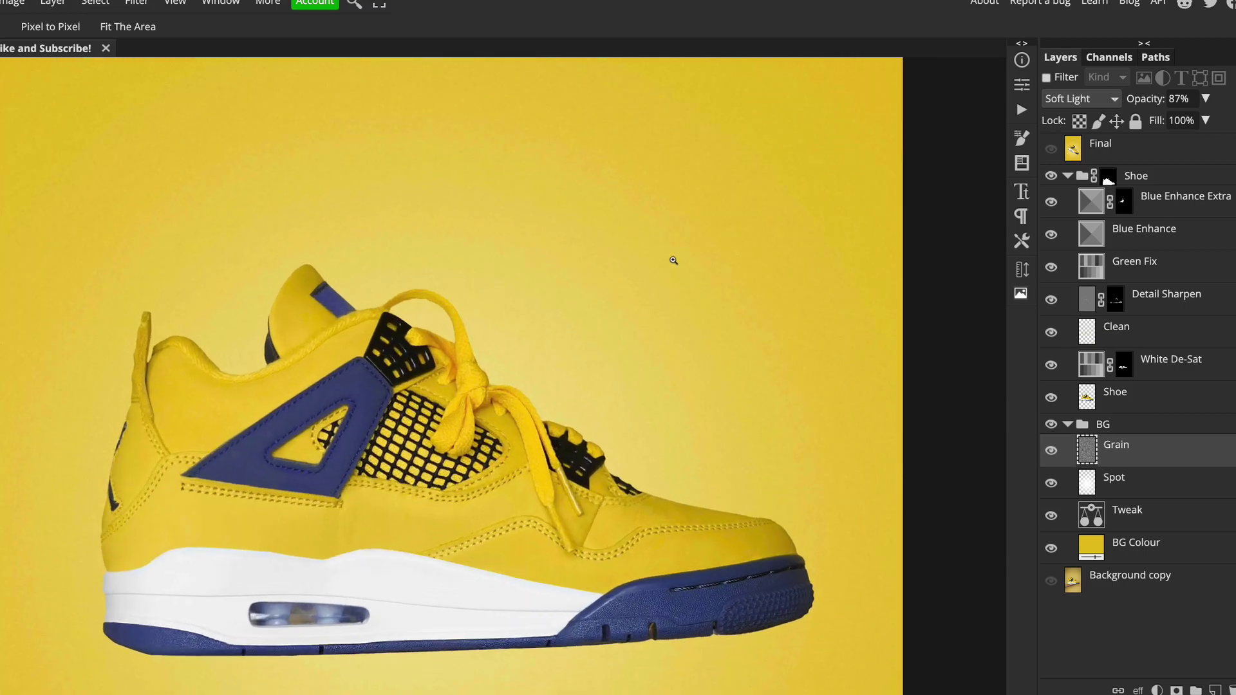
pyautogui.scroll(-2, 676, 261)
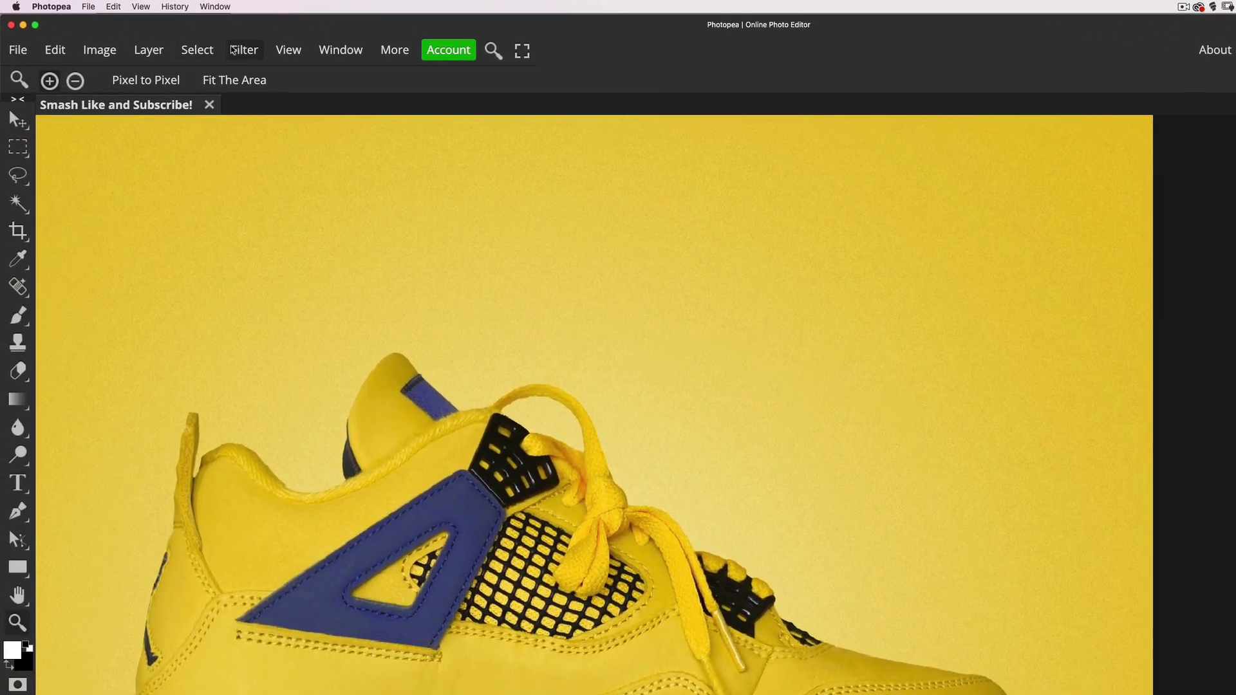
# Show the available Noise filters for the Grain layer without applying one, and return to the wider image.
pyautogui.click(244, 49)
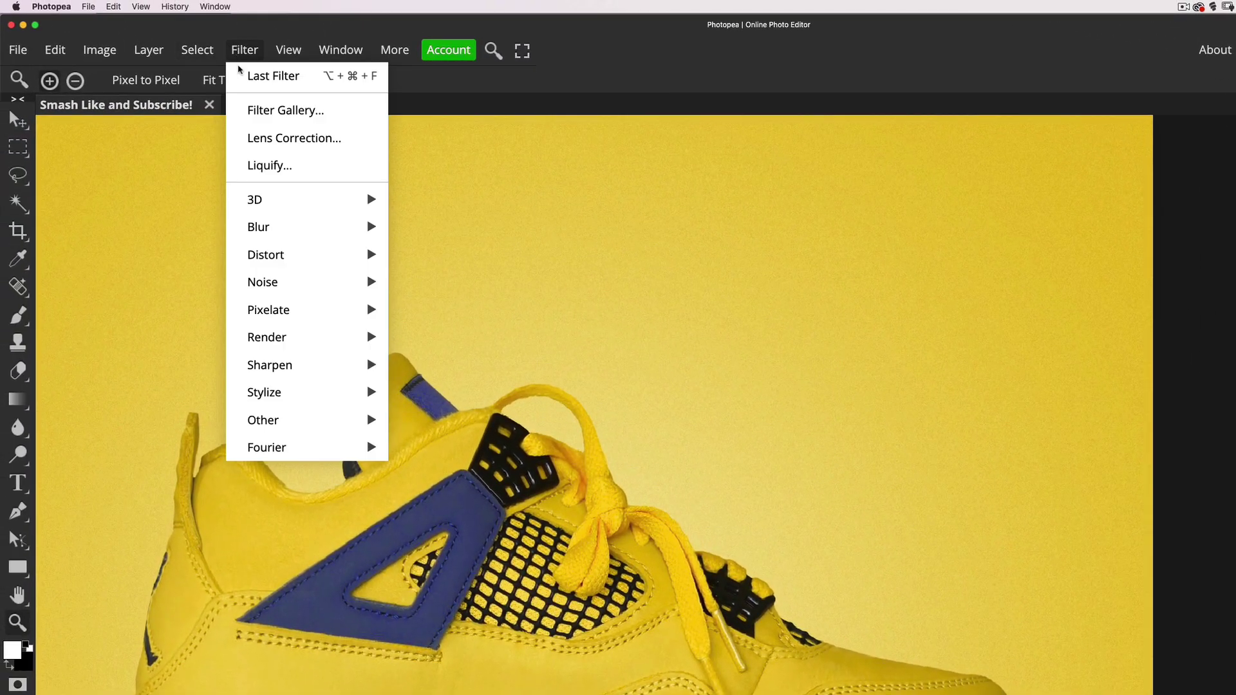
pyautogui.moveTo(284, 281)
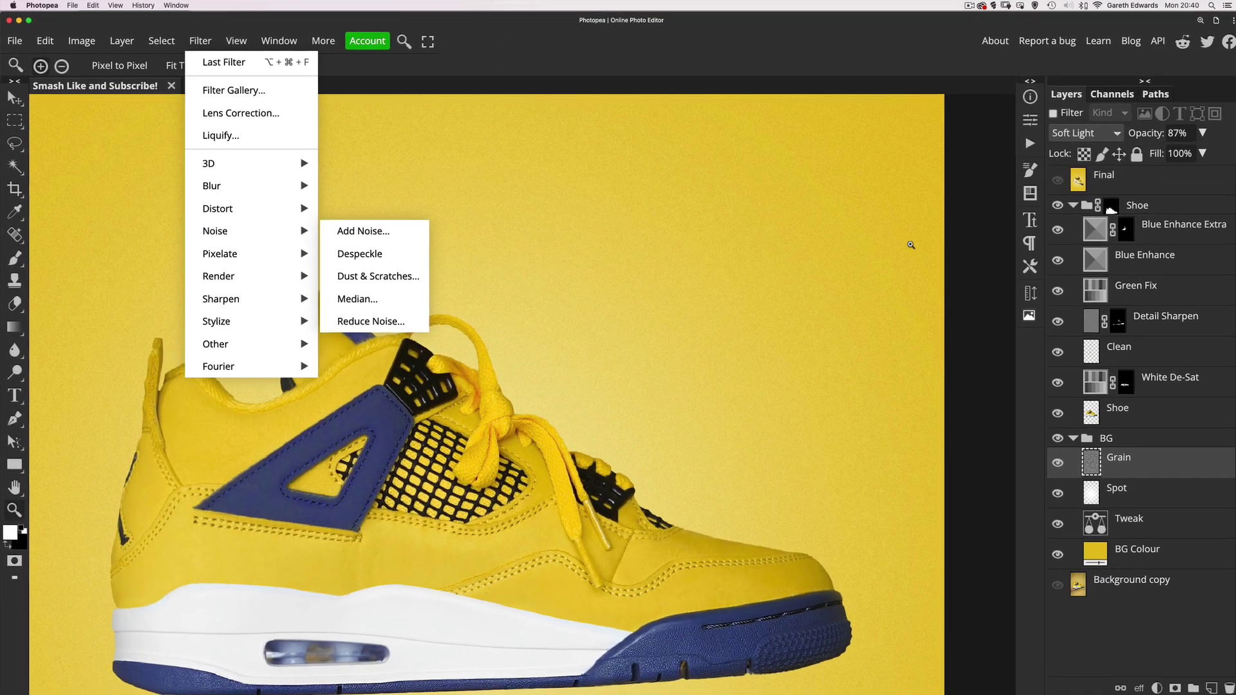
pyautogui.click(957, 251)
pyautogui.scroll(-5, 754, 337)
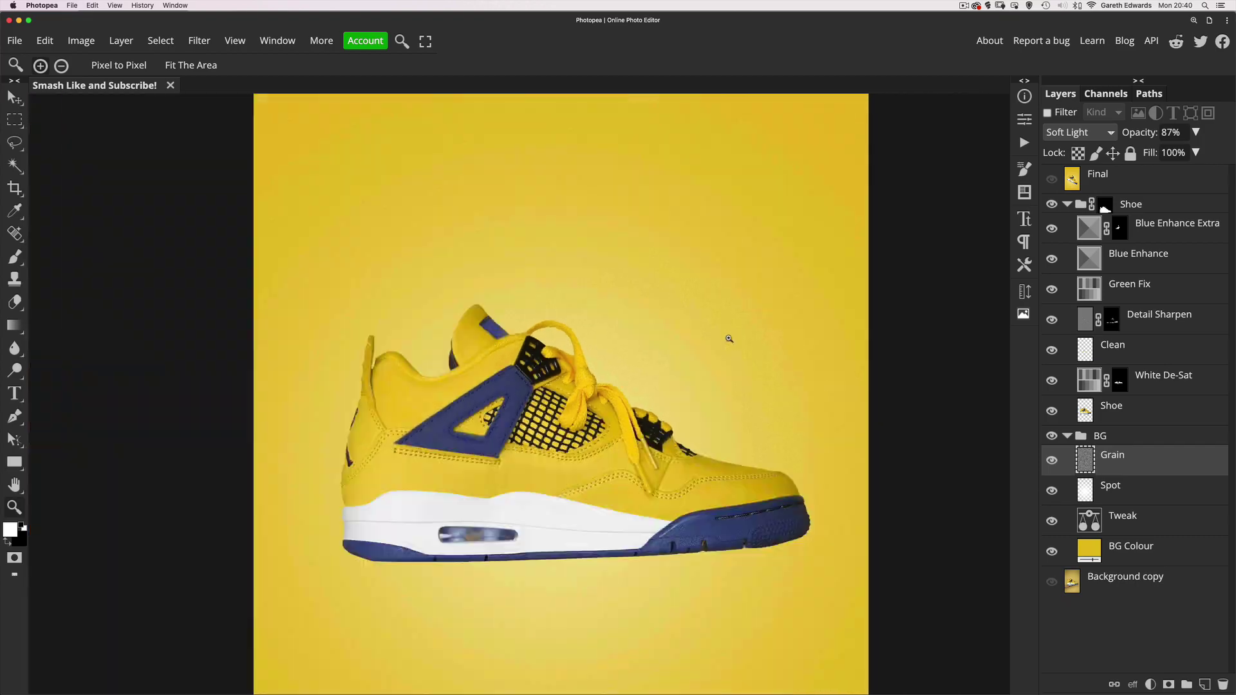
# Compare the background with the Spot layer hidden and shown again while the Grain layer stays on.
pyautogui.scroll(1, 728, 339)
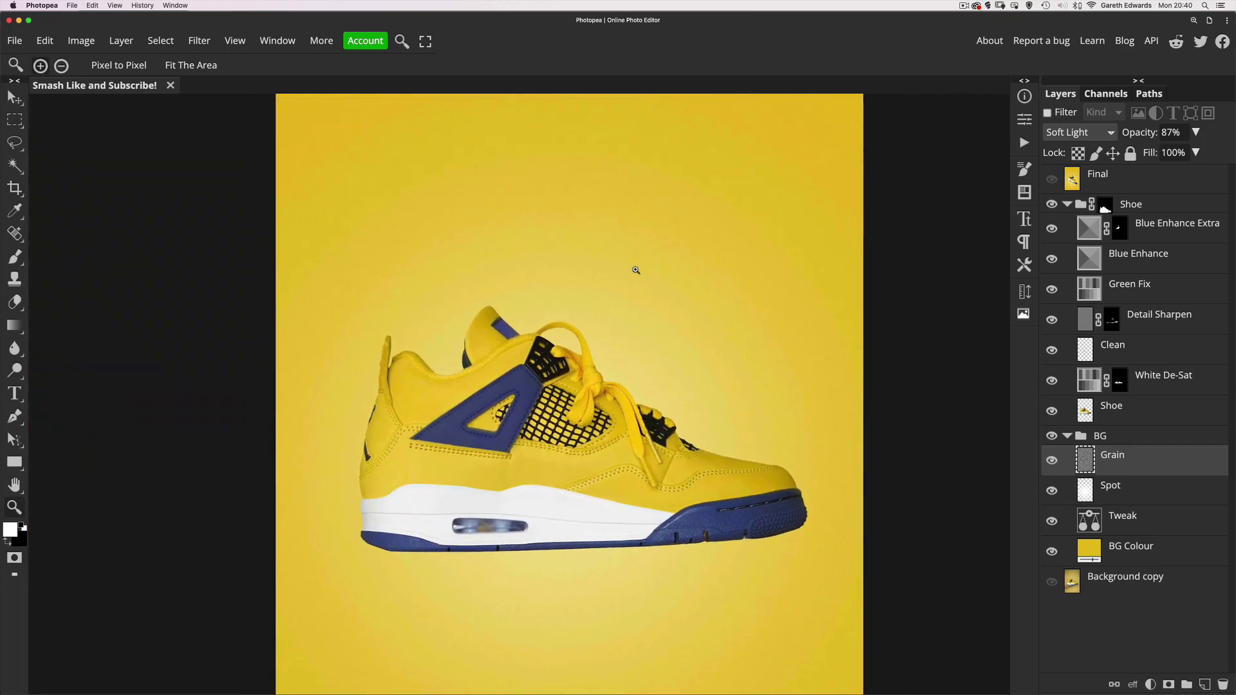
pyautogui.scroll(1, 708, 329)
pyautogui.scroll(1, 708, 328)
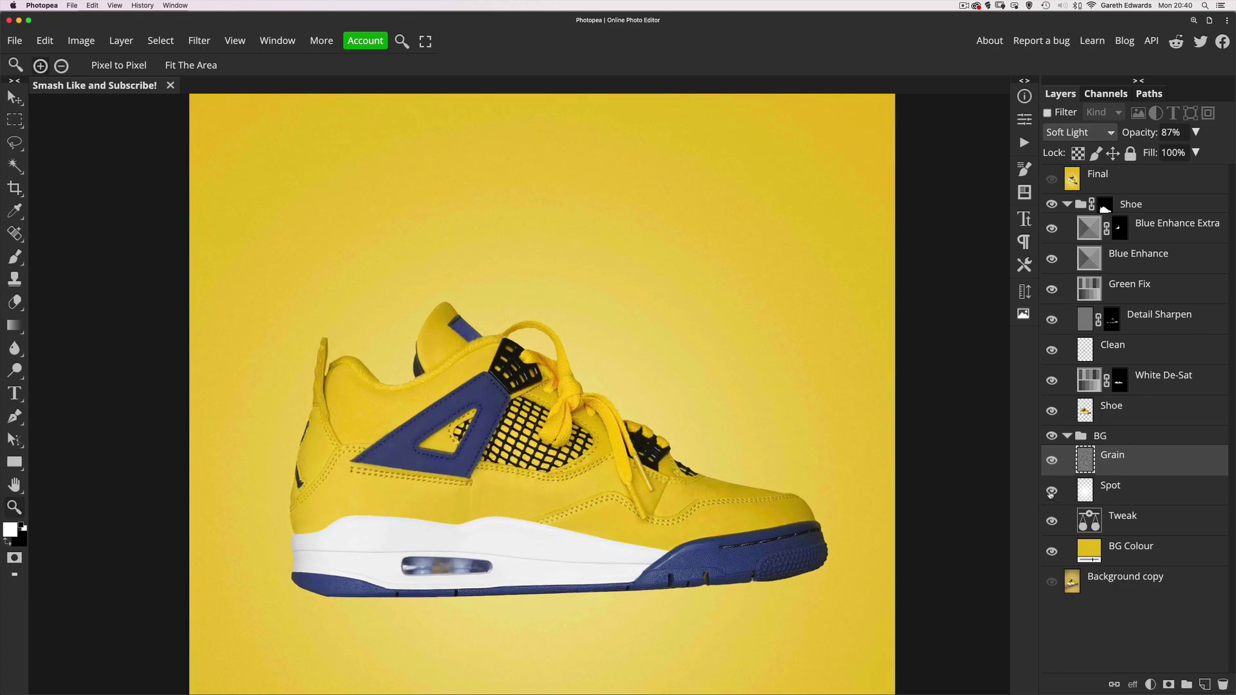
pyautogui.click(1051, 491)
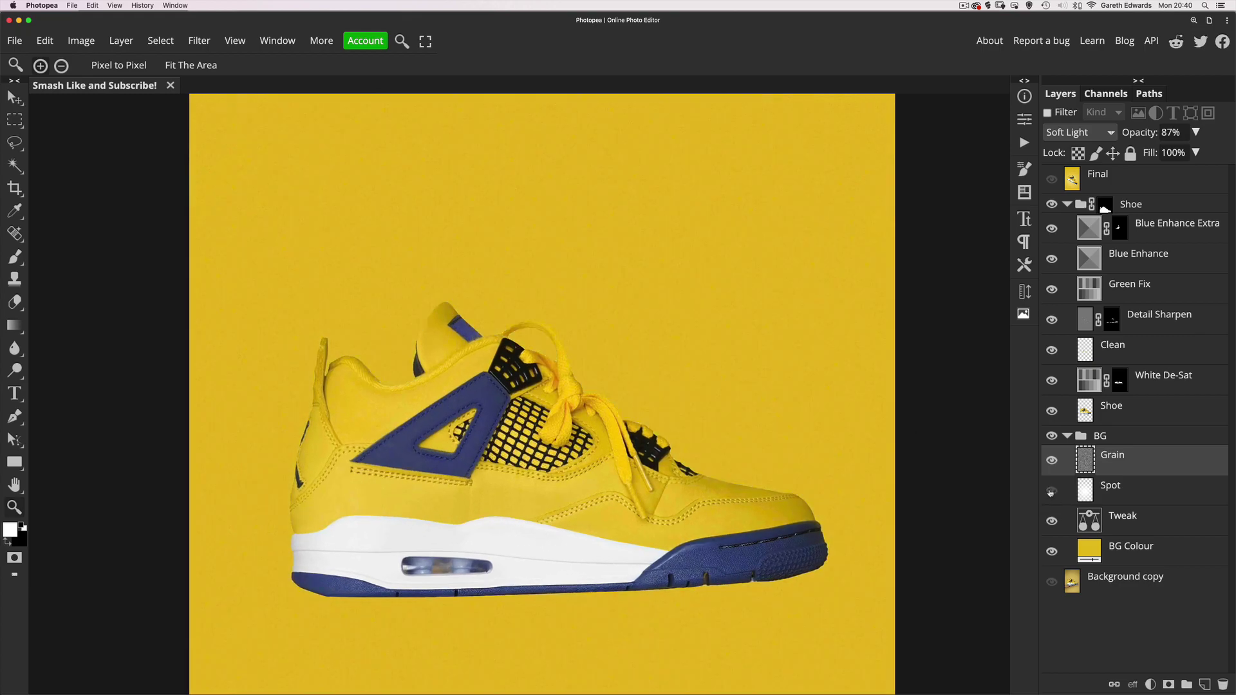
pyautogui.click(1051, 492)
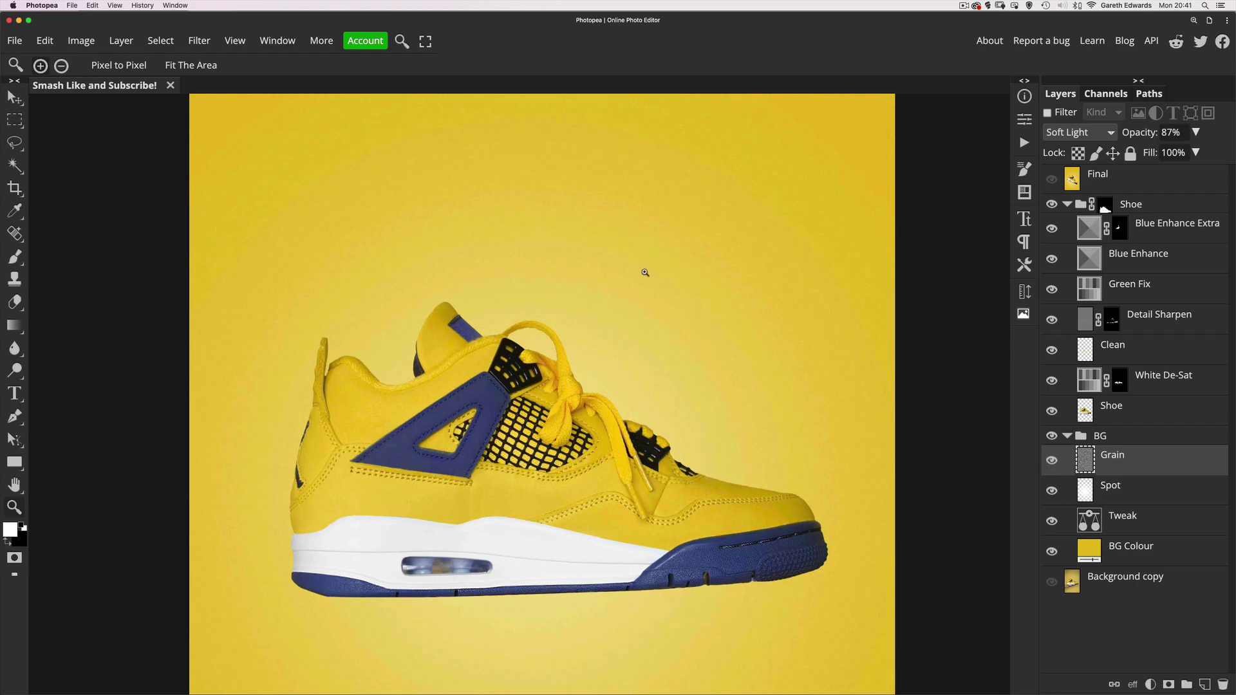
# Examine the grain over the background gradient beside the laces up close, and return to the wider image.
pyautogui.click(733, 269)
pyautogui.scroll(-10, 741, 275)
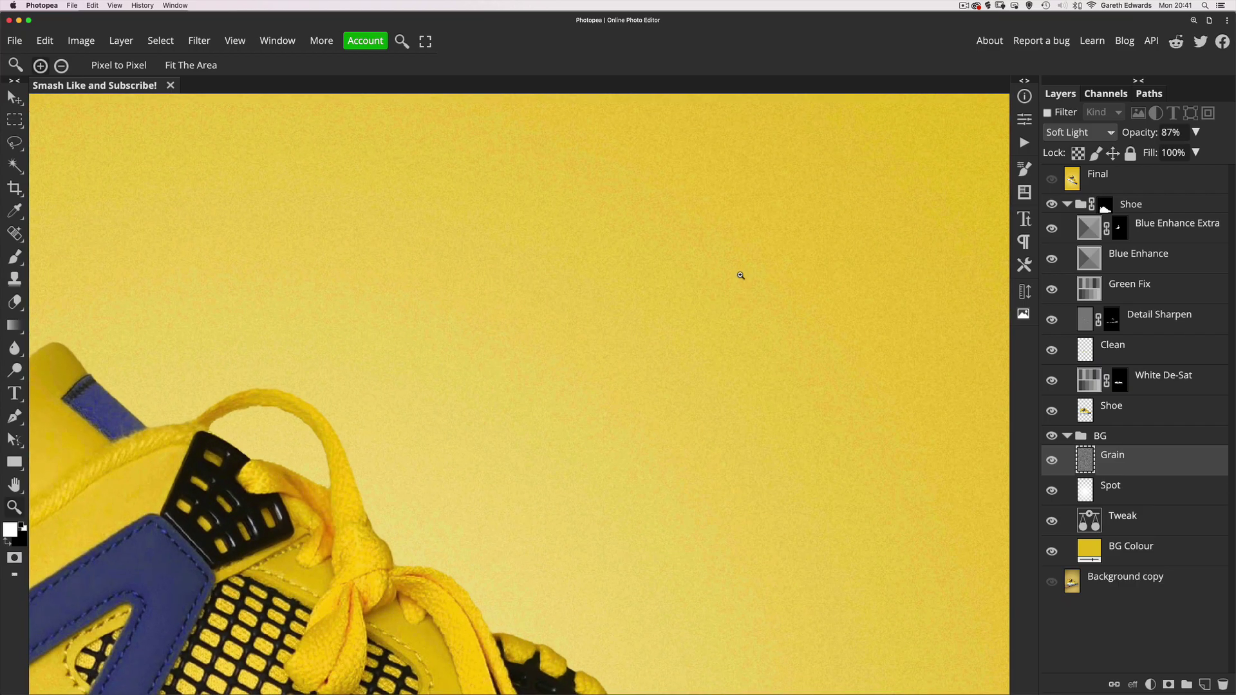
pyautogui.scroll(2, 708, 280)
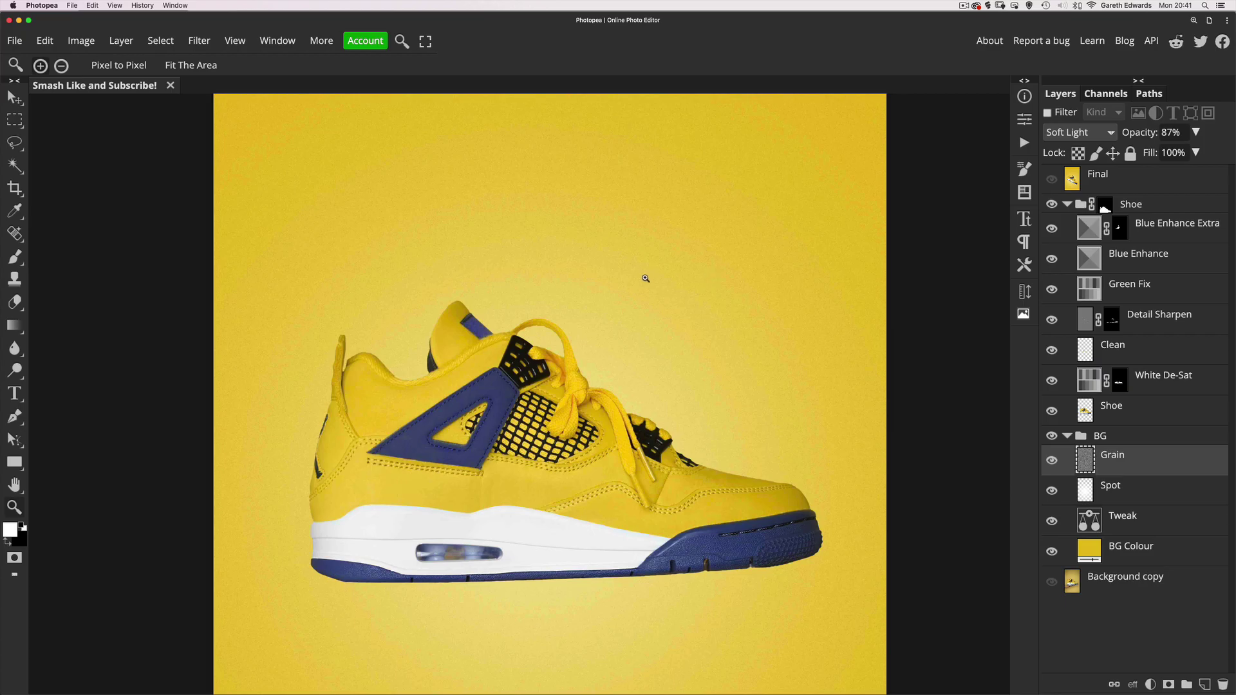
pyautogui.moveTo(651, 293); pyautogui.dragTo(658, 226)
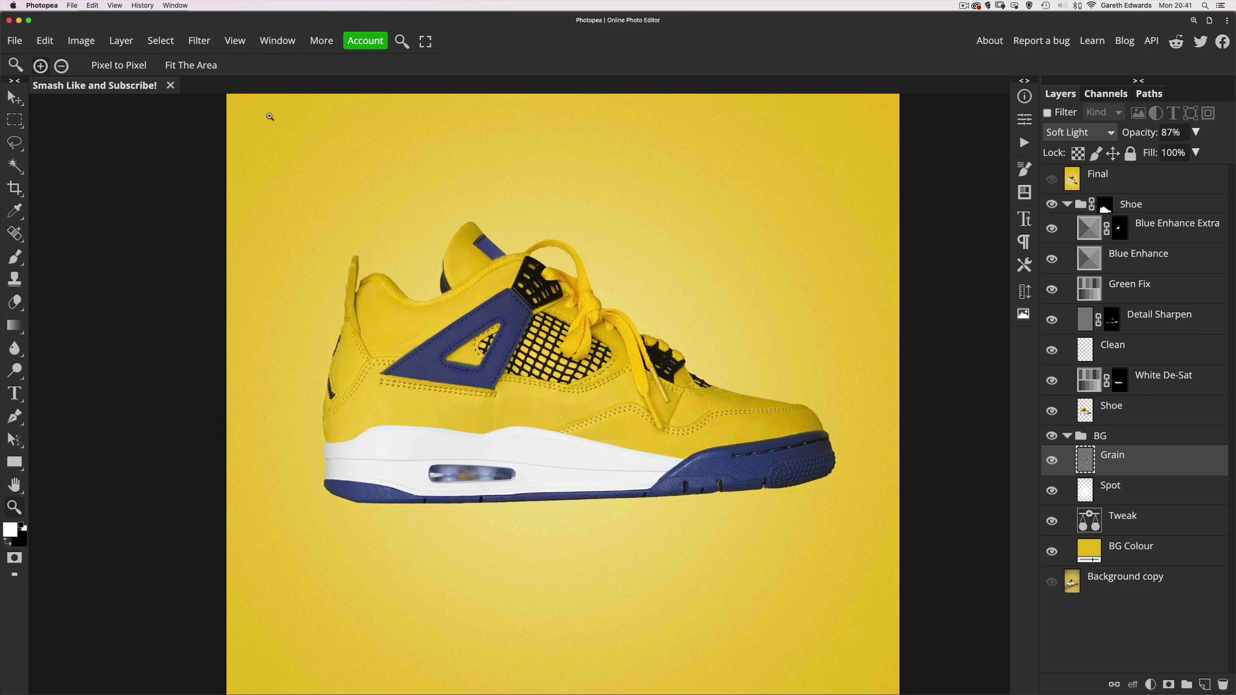
# Show the Fill options for the Grain layer, pointing out the Gray fill, and close the dialog without applying it.
pyautogui.click(83, 41)
pyautogui.moveTo(45, 42)
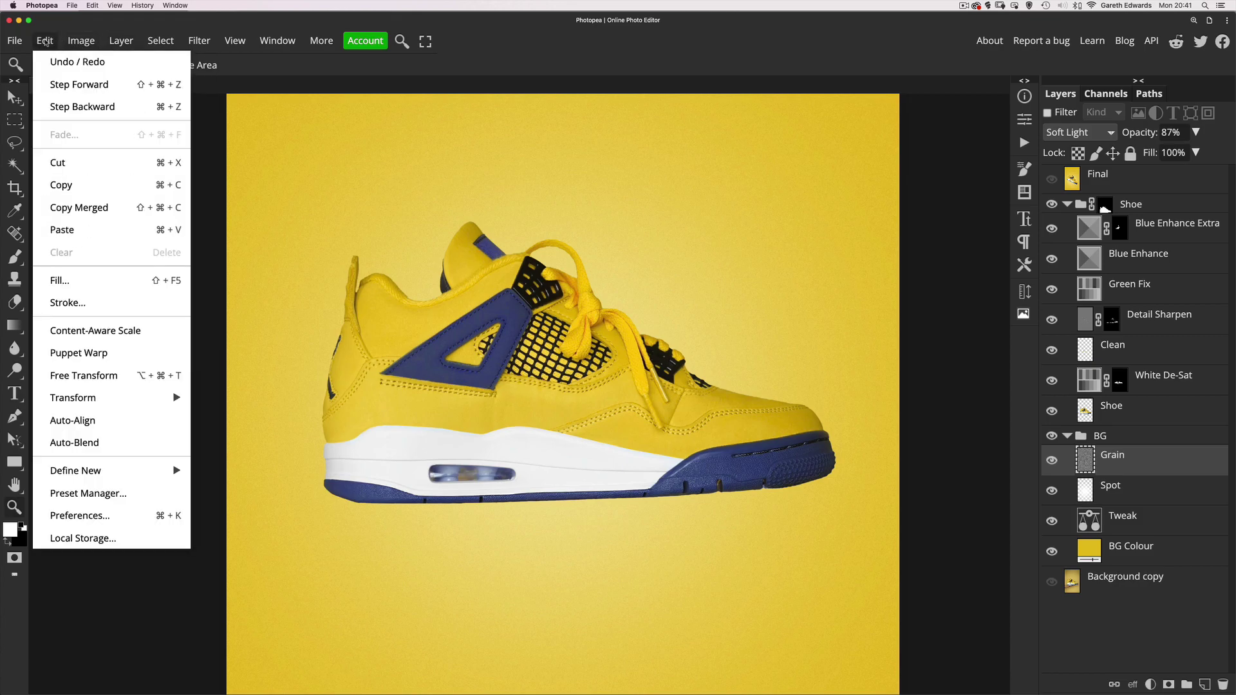
pyautogui.click(154, 281)
pyautogui.click(213, 187)
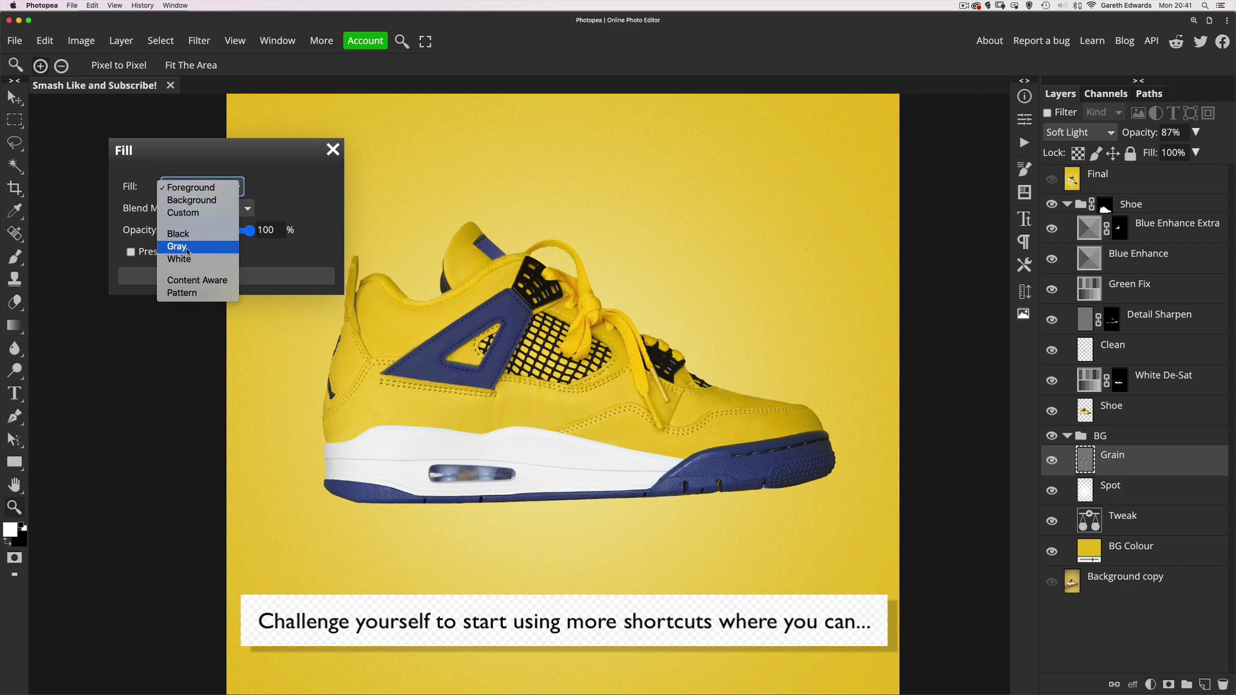
pyautogui.click(309, 267)
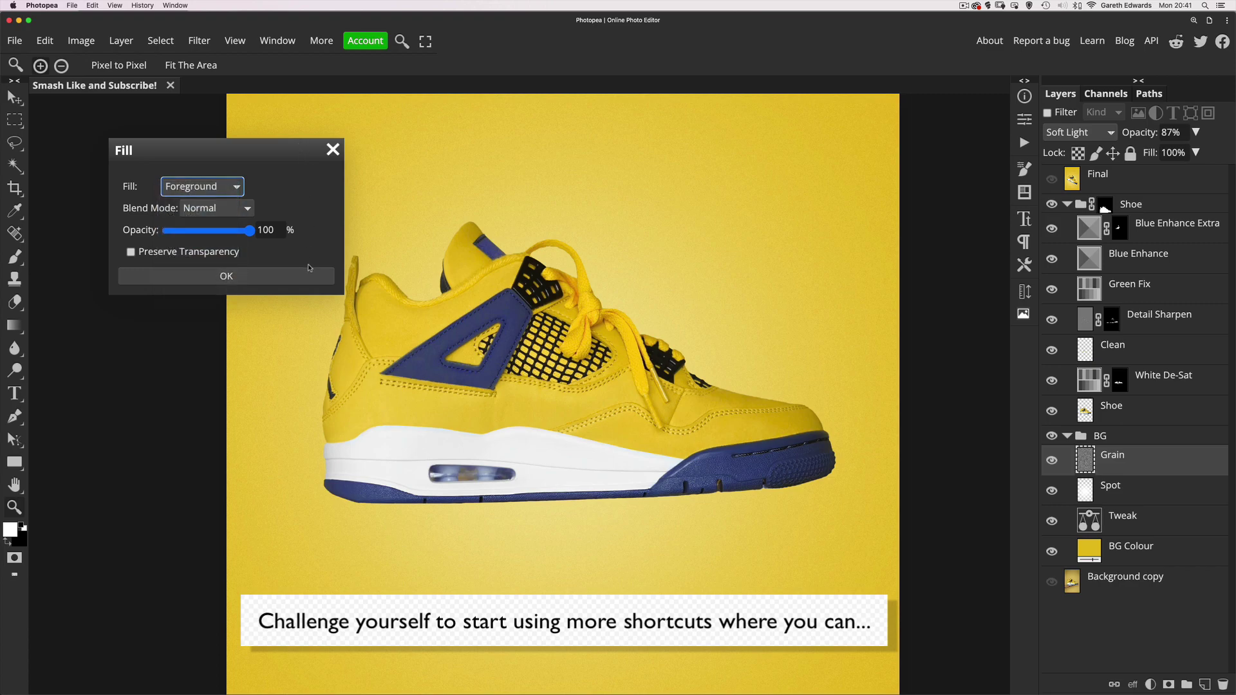
pyautogui.click(333, 151)
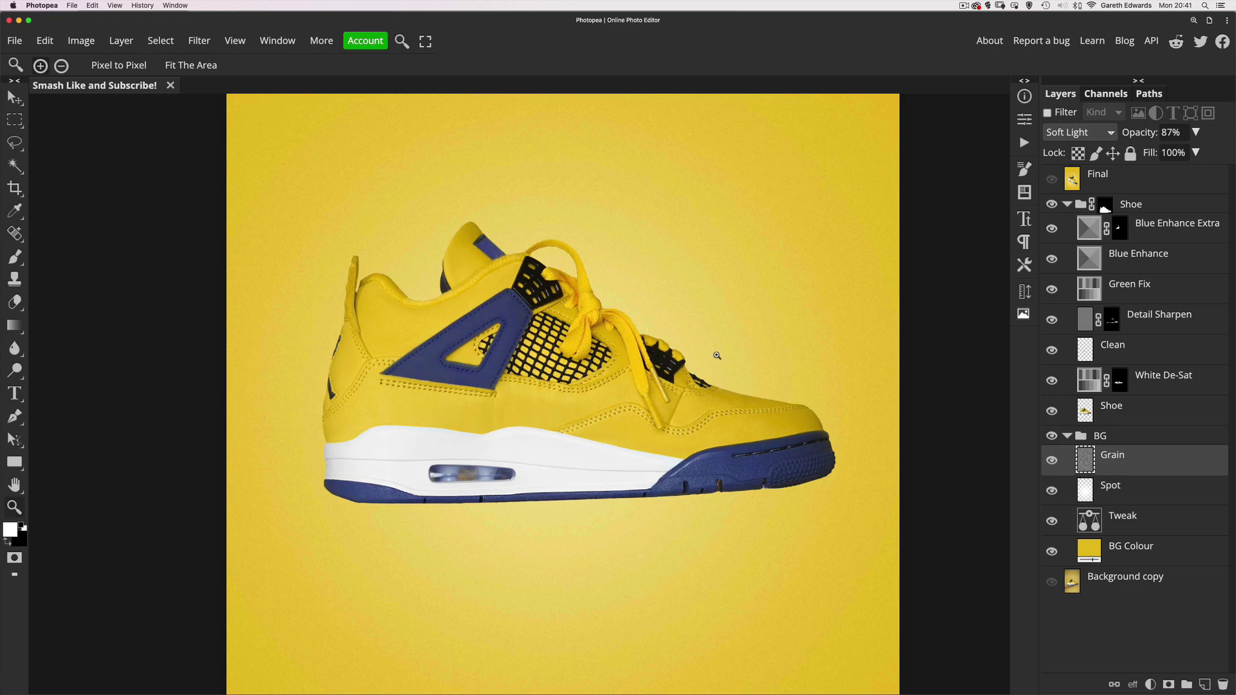
# Select the Shoe group and collapse it in the layer stack.
pyautogui.scroll(-1, 718, 356)
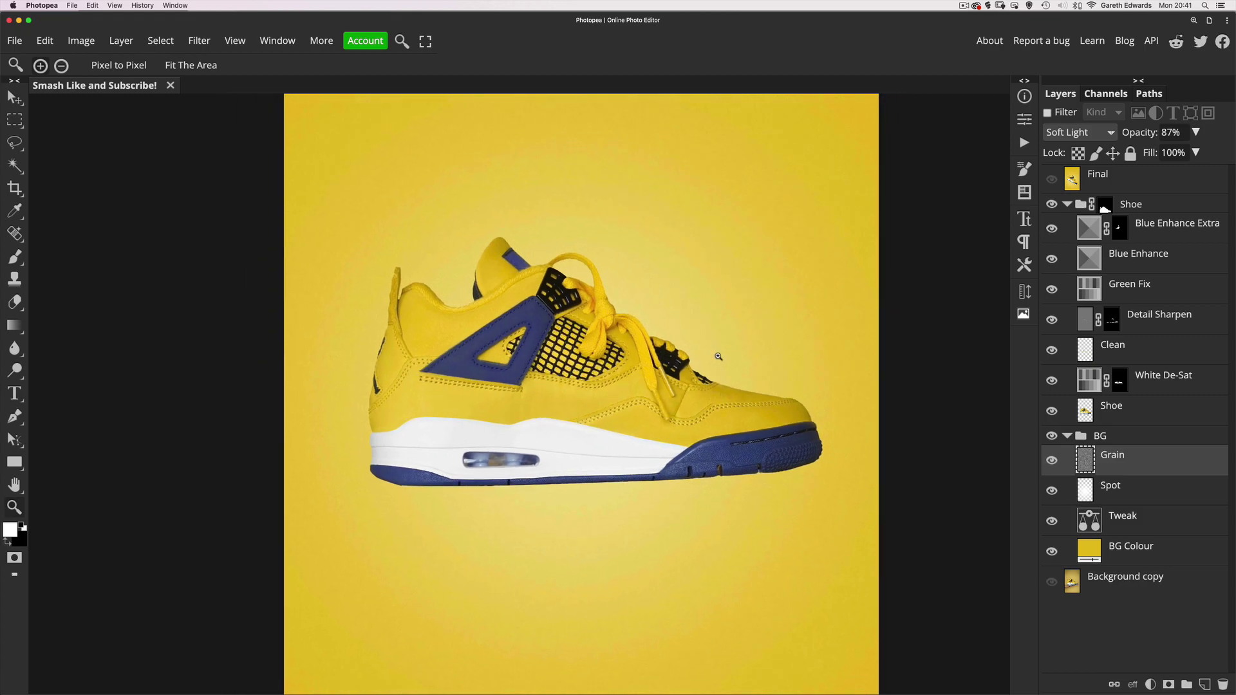
pyautogui.scroll(-2, 719, 356)
pyautogui.scroll(1, 630, 247)
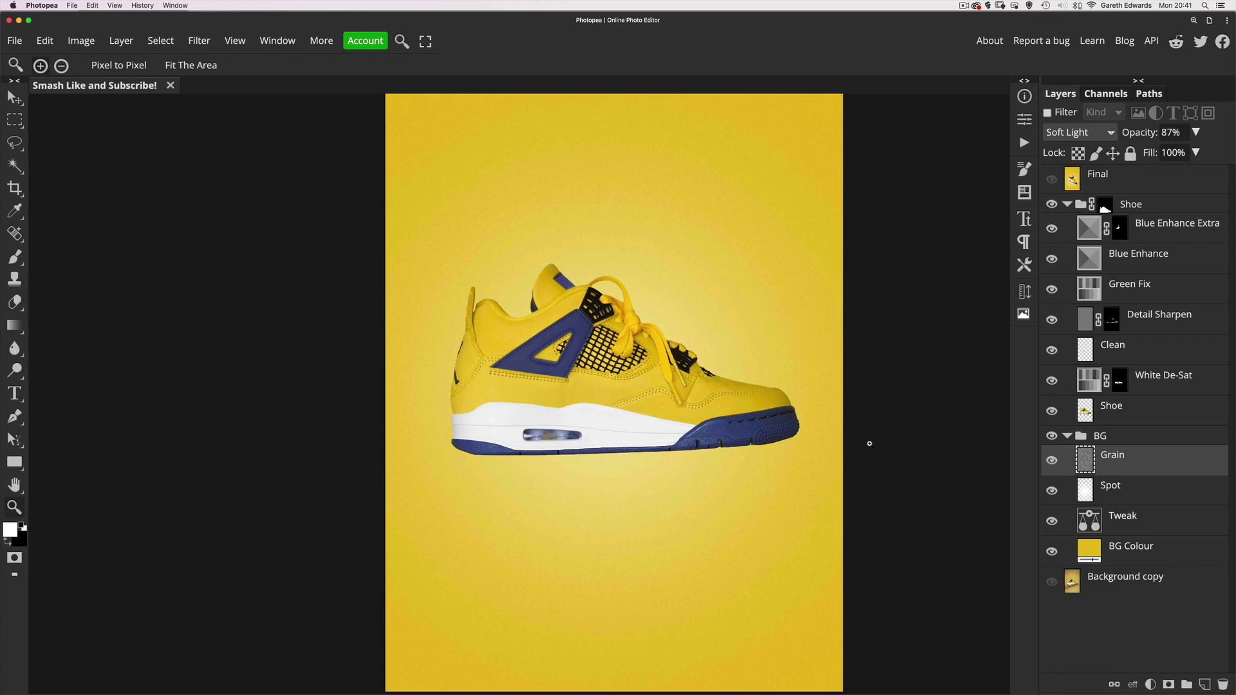
pyautogui.hscroll(2, 643, 418)
pyautogui.scroll(-2, 630, 416)
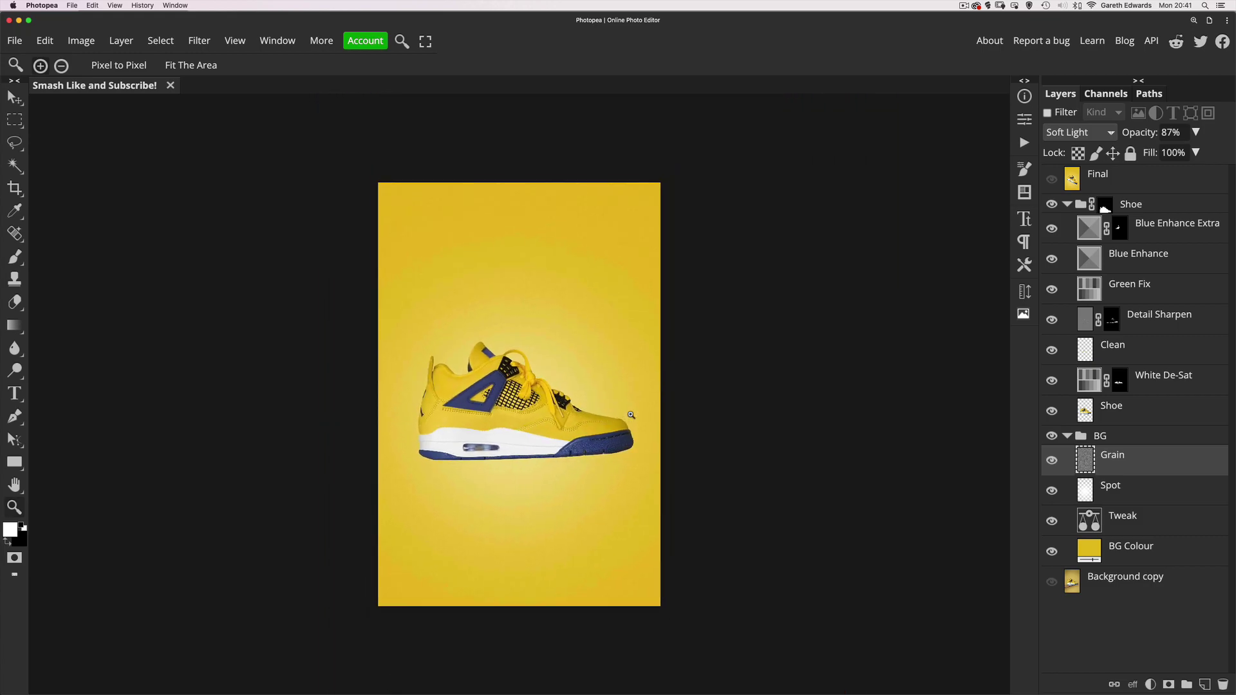
pyautogui.scroll(2, 631, 416)
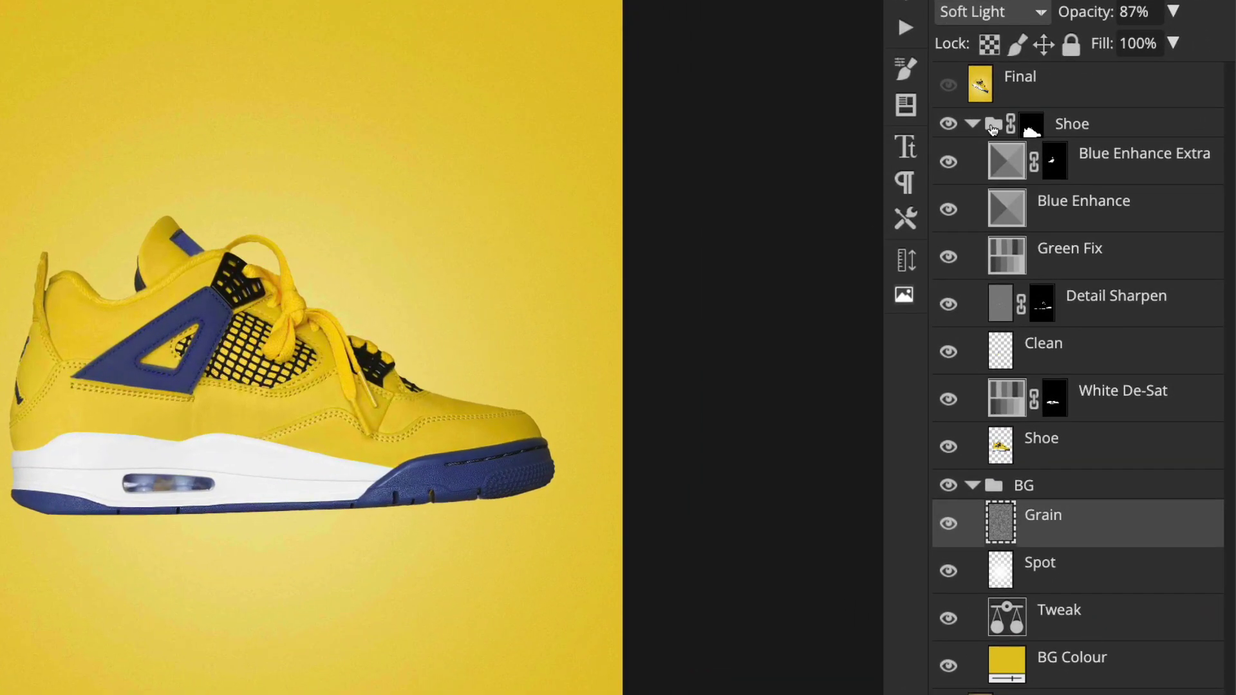
pyautogui.click(993, 129)
pyautogui.click(995, 129)
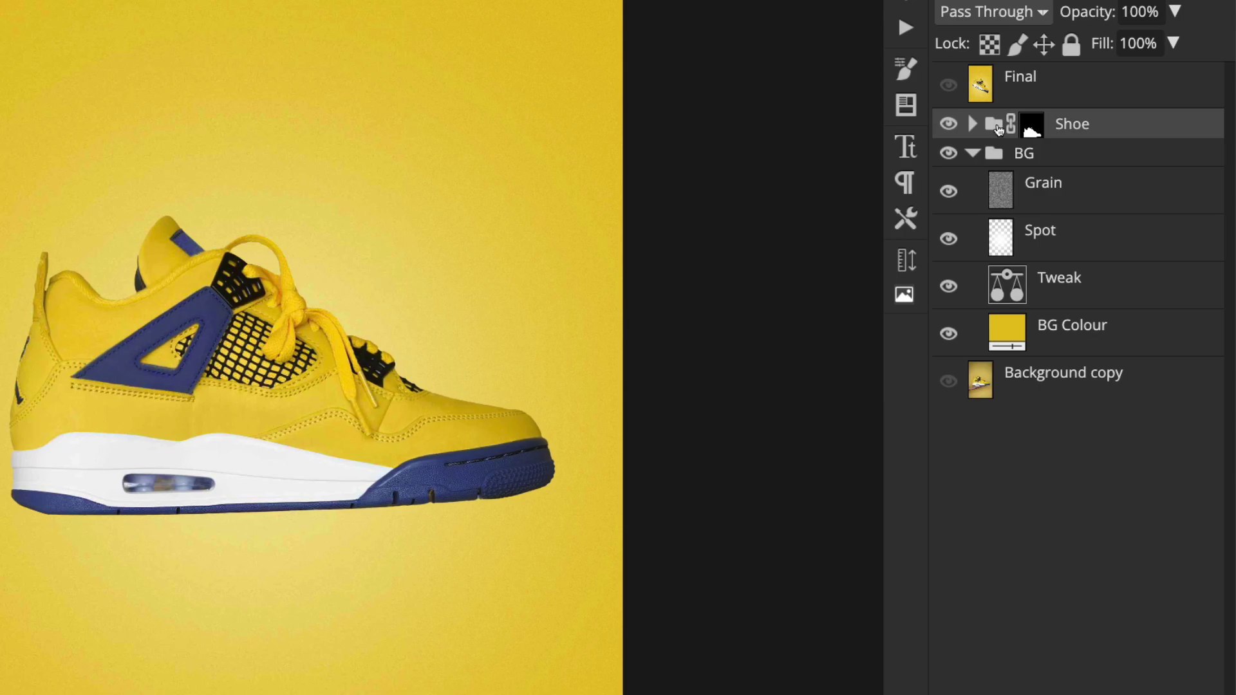
# Free-transform the Shoe group, rotating it clockwise so the toe points diagonally downward, and apply the rotation.
pyautogui.hotkey('ctrl', 'alt', 't')
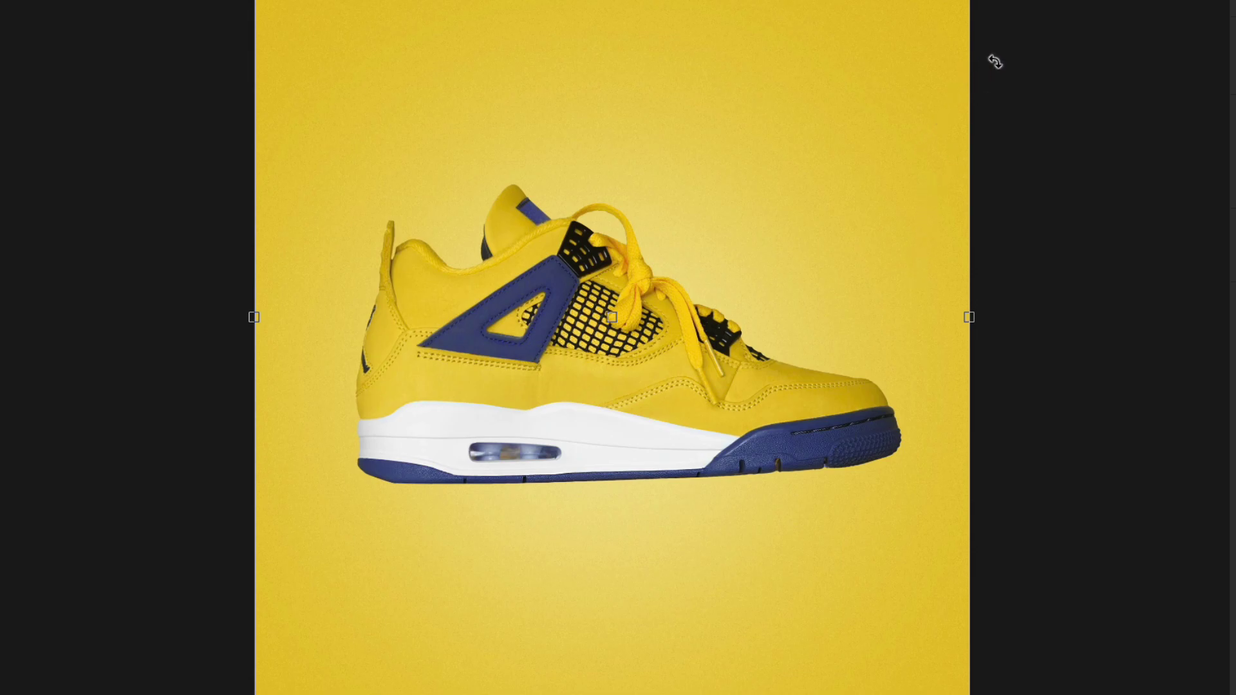
pyautogui.moveTo(997, 109); pyautogui.dragTo(1116, 322)
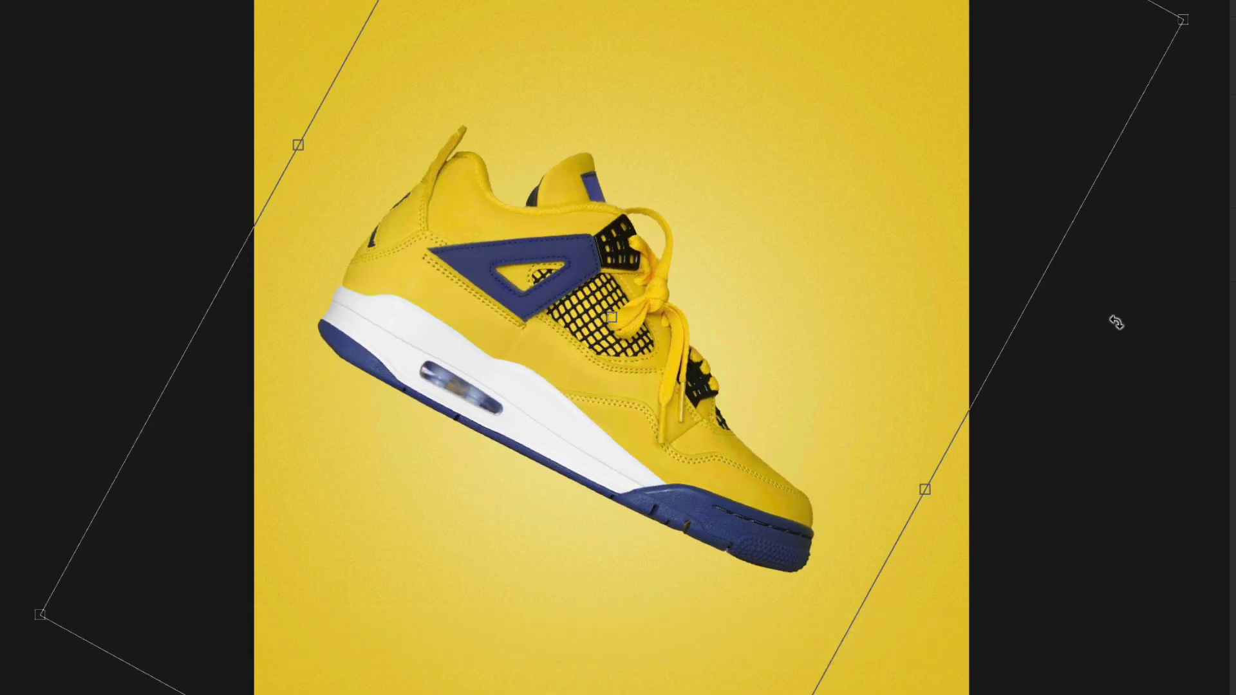
pyautogui.moveTo(1116, 321); pyautogui.dragTo(1121, 339)
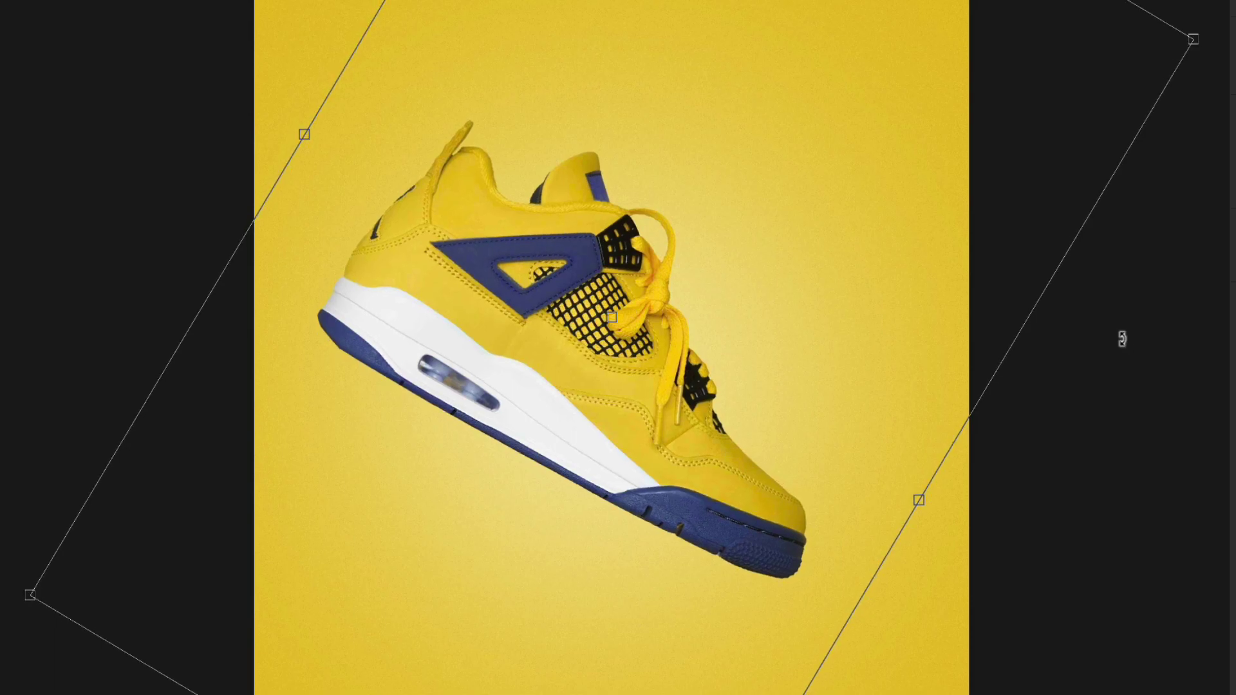
pyautogui.press('Return')
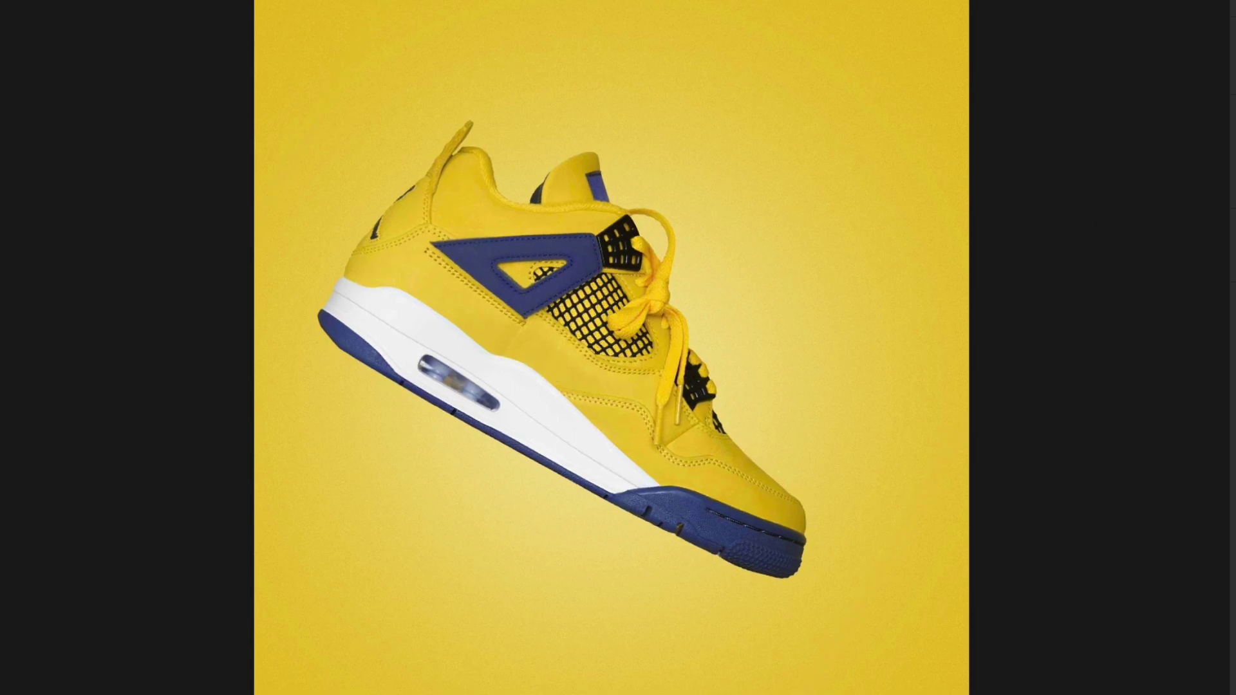